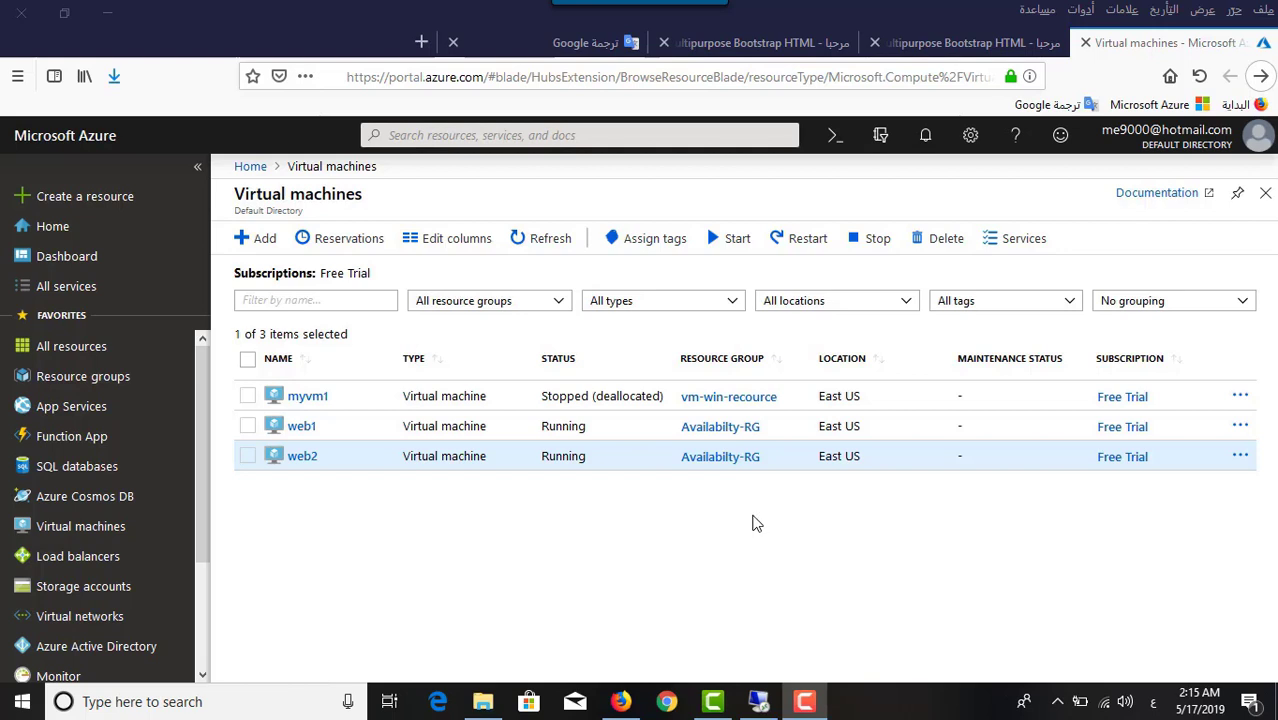
View the websites served by web1 at 104.41.140.136 and web2 at 104.41.151.191
left_click(958, 47)
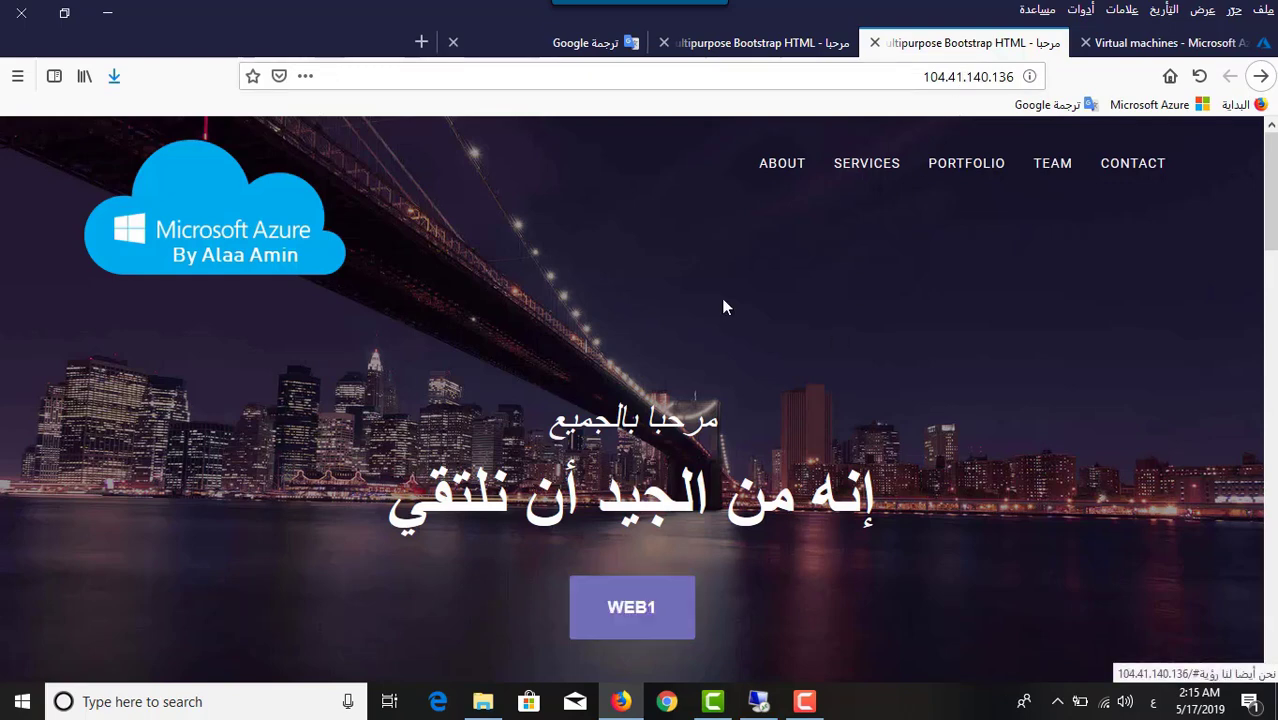
left_click(788, 45)
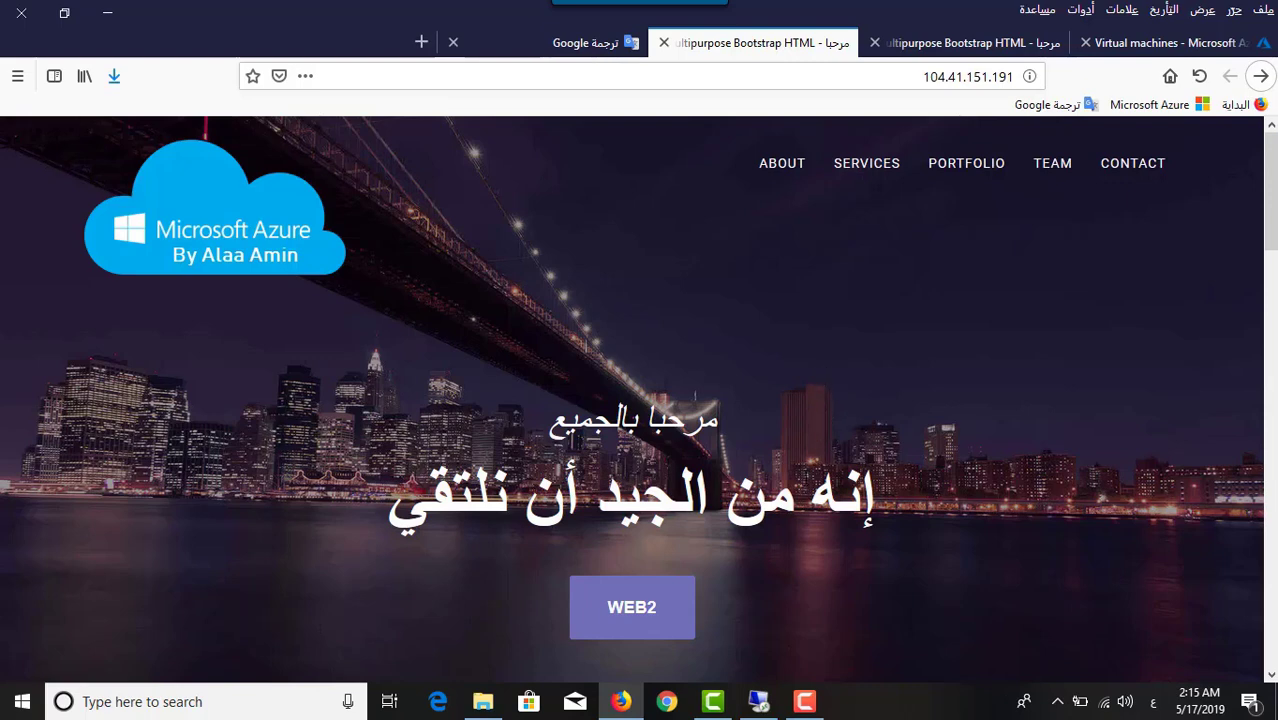
Switch to the web2 remote desktop session, close Server Manager, and open the inetpub\wwwroot folder on drive C
left_click(762, 700)
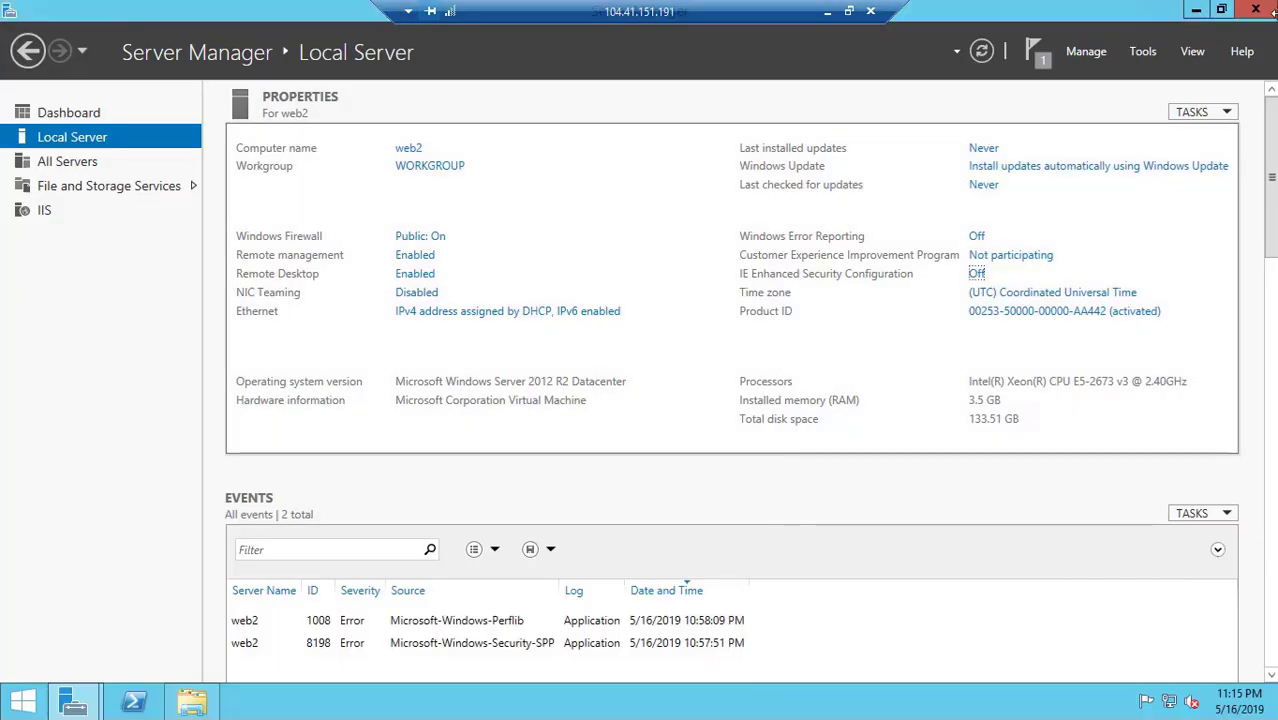
left_click(1257, 11)
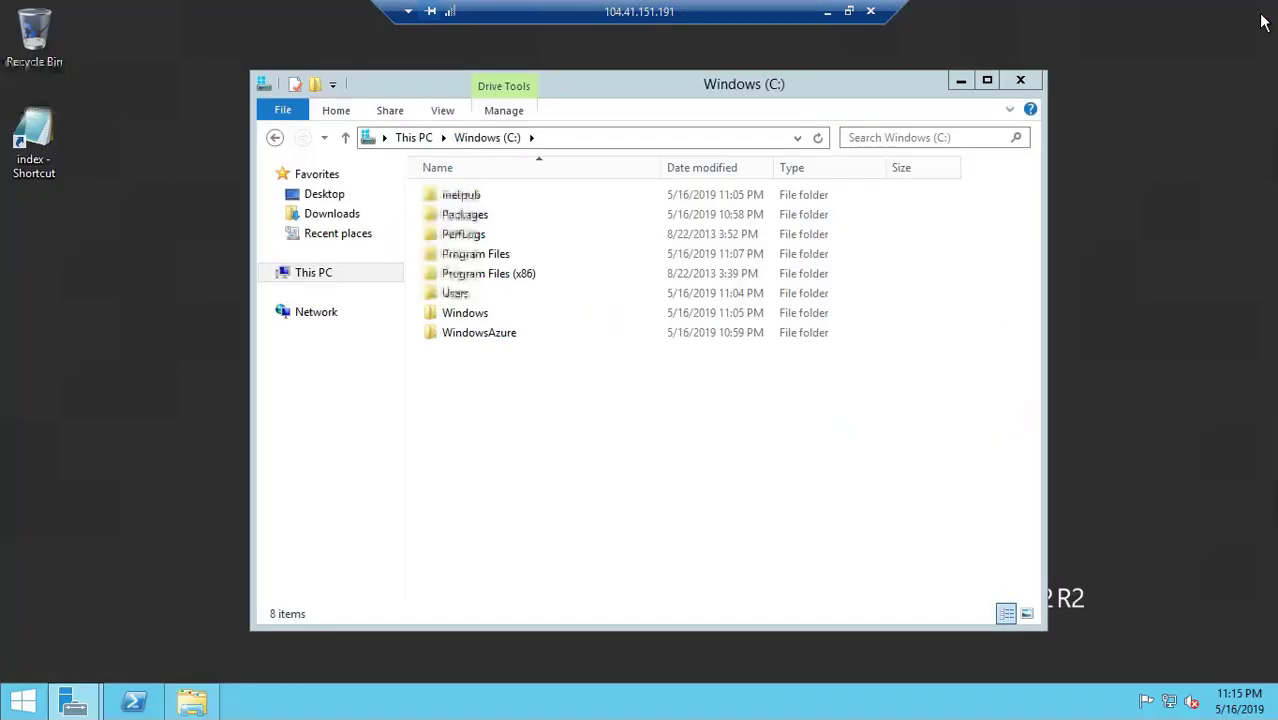
left_click(476, 200)
double_click(476, 200)
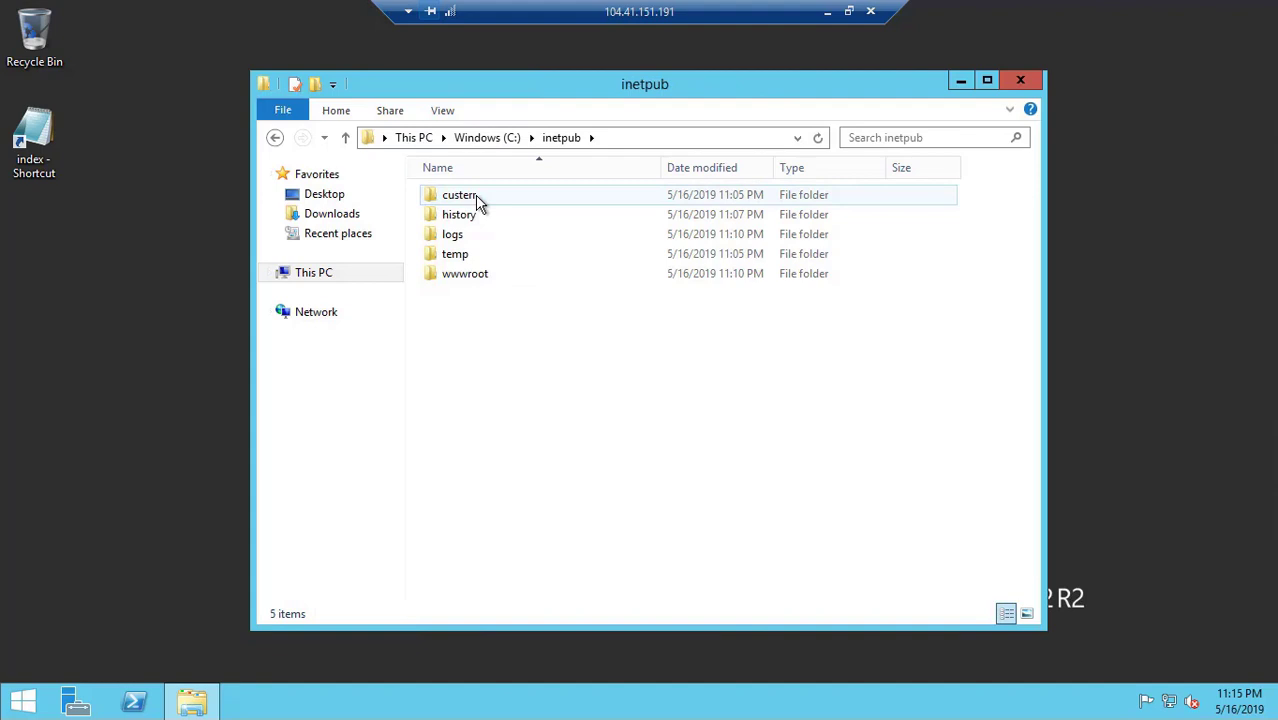
double_click(484, 276)
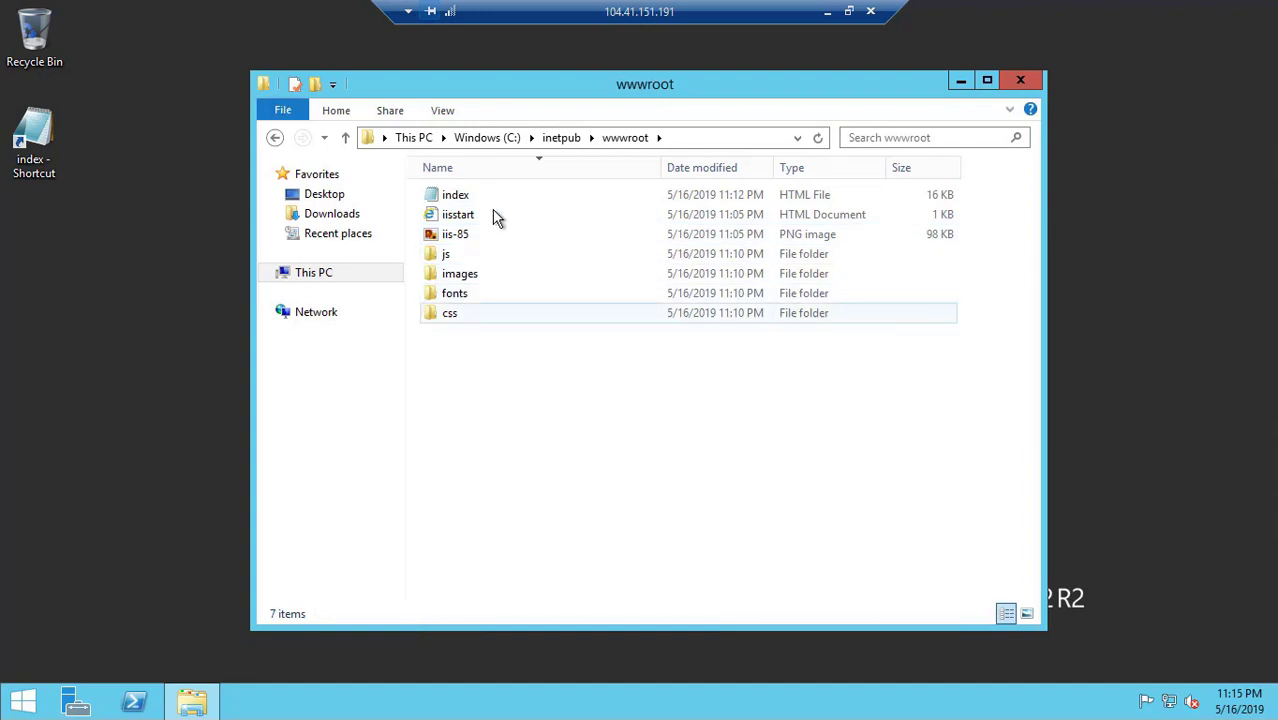
Open the index HTML file from wwwroot in Notepad to check the home page's button text
right_click(449, 199)
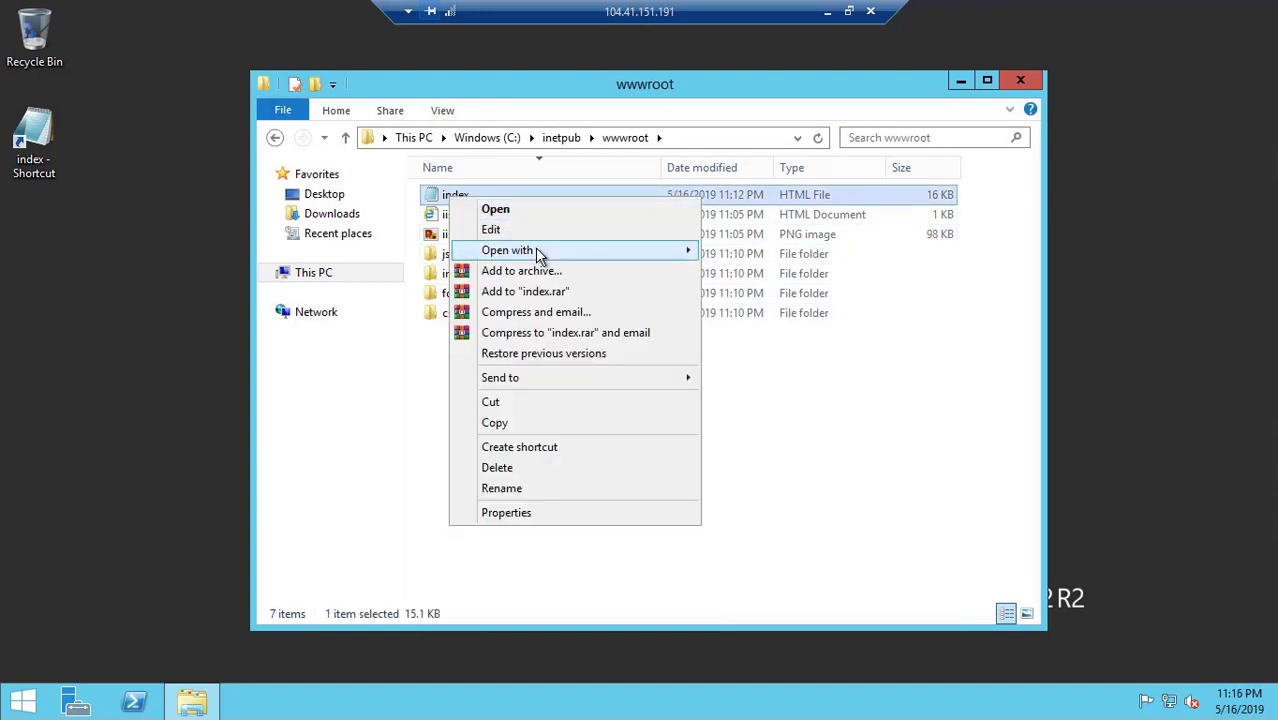
mouse_move(575, 252)
left_click(758, 272)
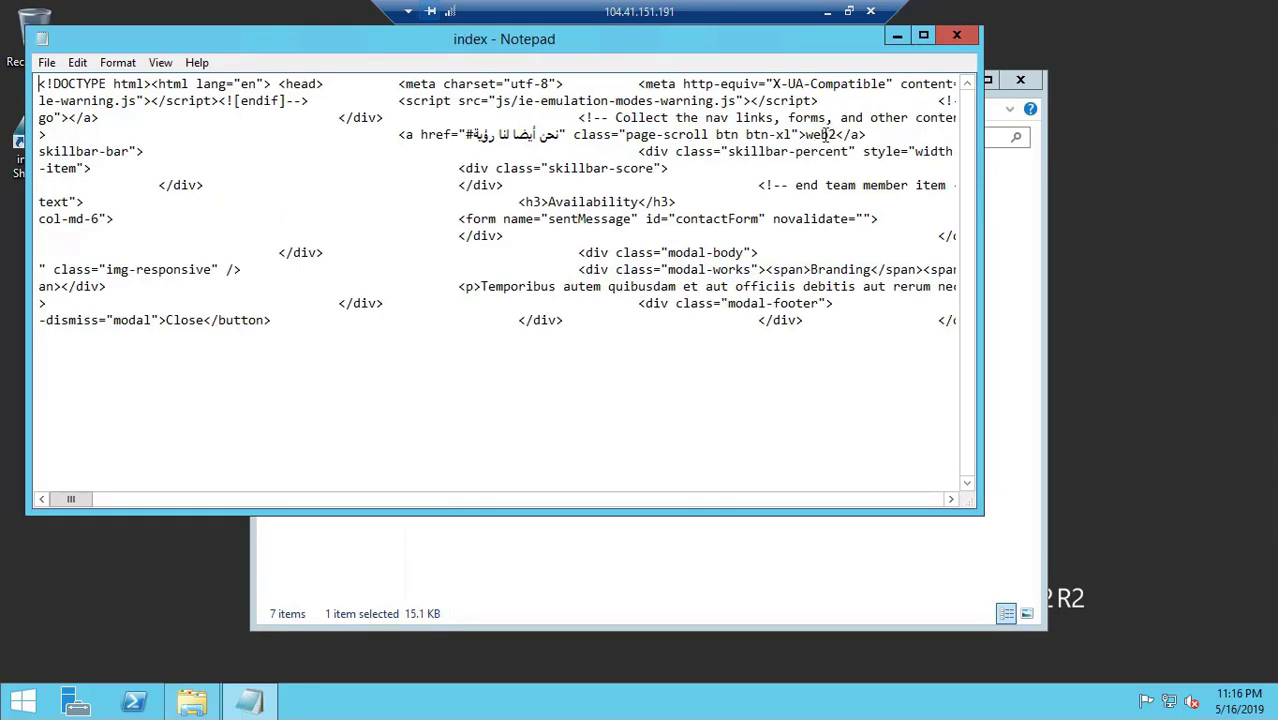
Close Notepad and the wwwroot folder window, and minimize the web2 remote desktop session
left_click(956, 36)
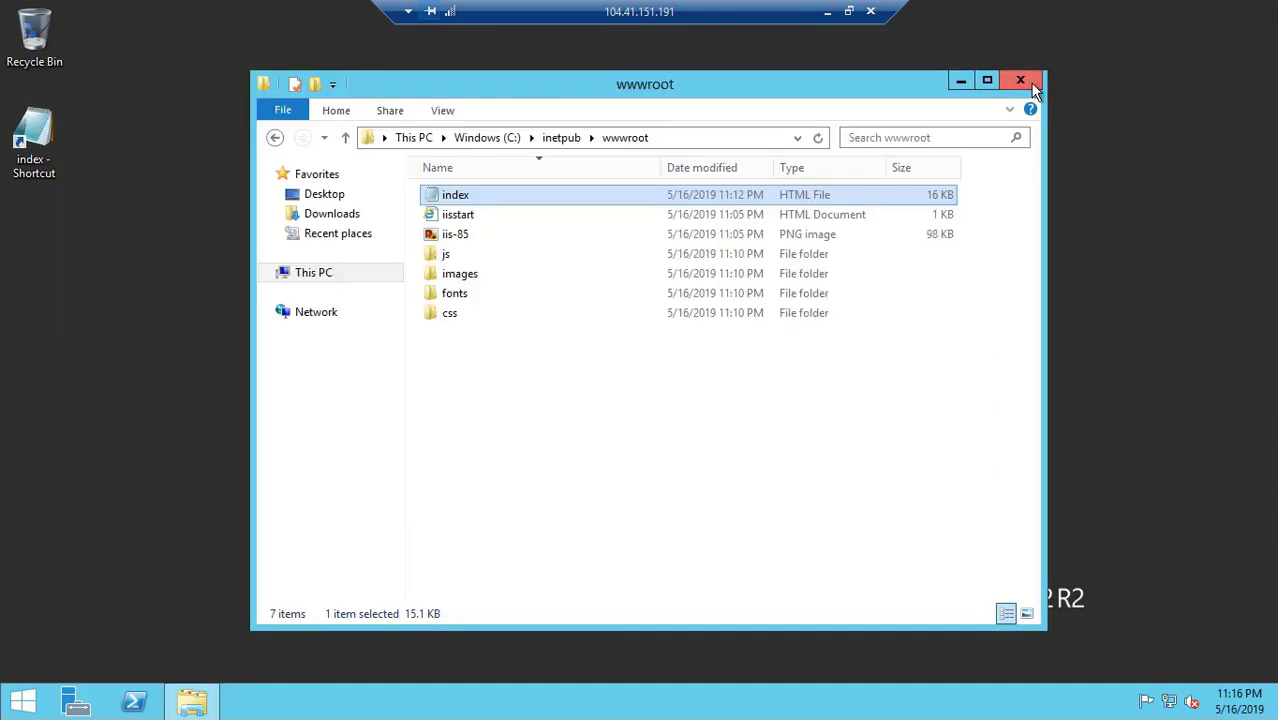
left_click(1020, 79)
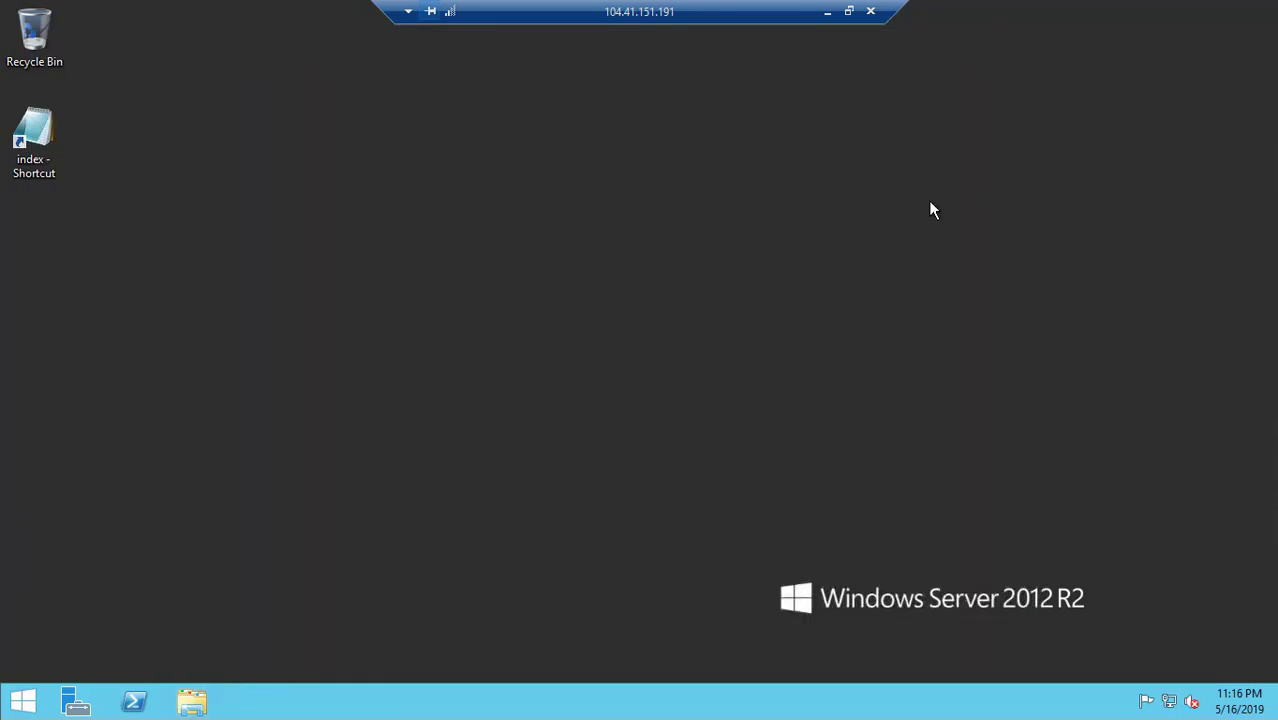
left_click(827, 12)
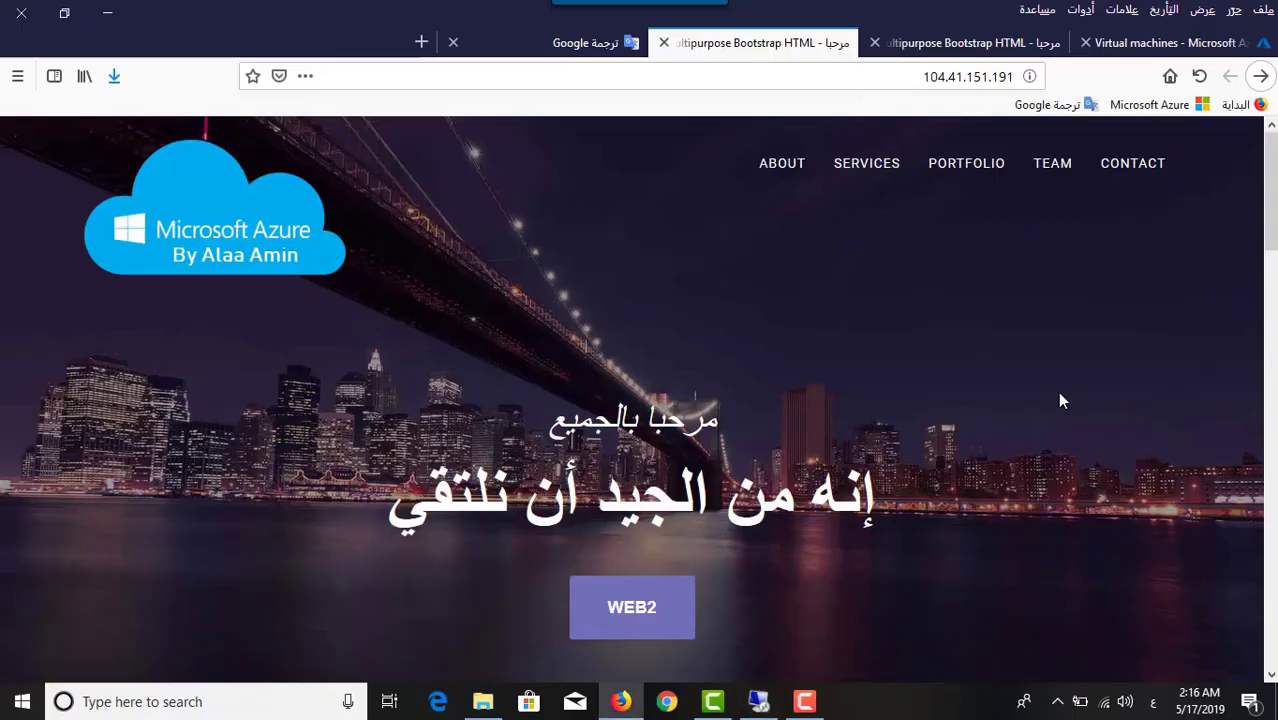
Return to the Azure portal and start creating a new load balancer from the load balancers list
left_click(1137, 44)
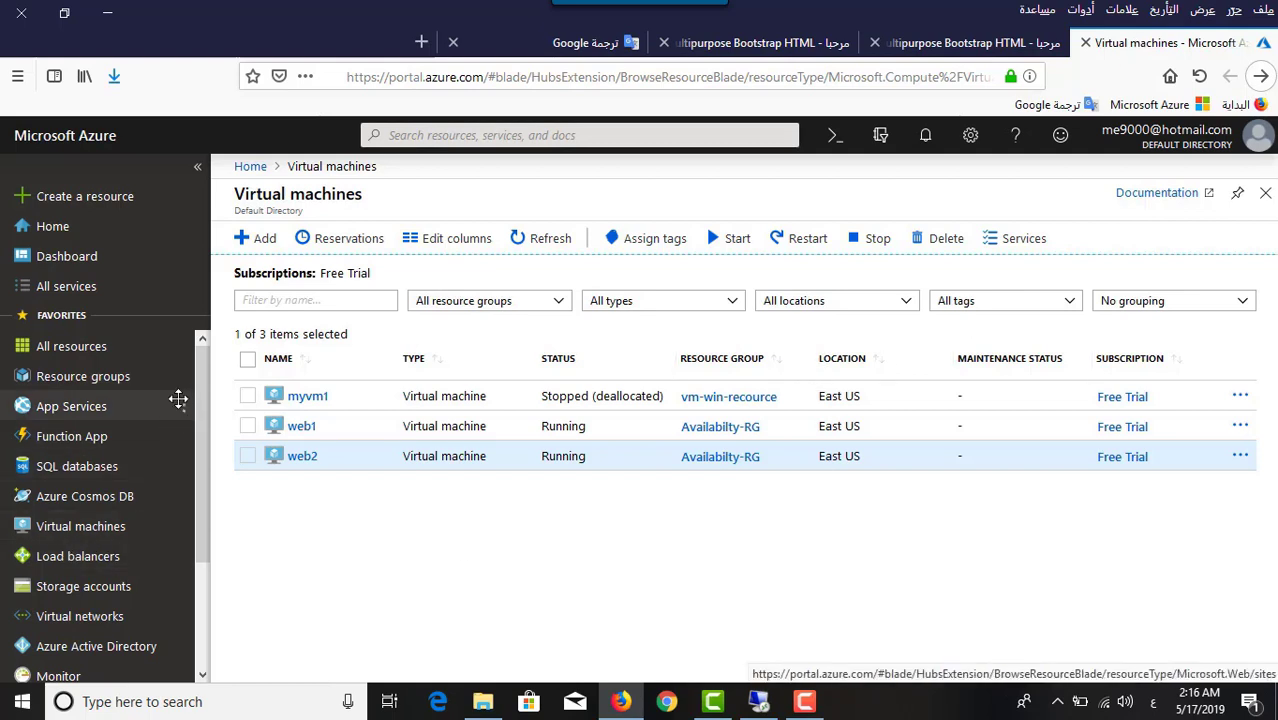
scroll(100, 460, "down", 2)
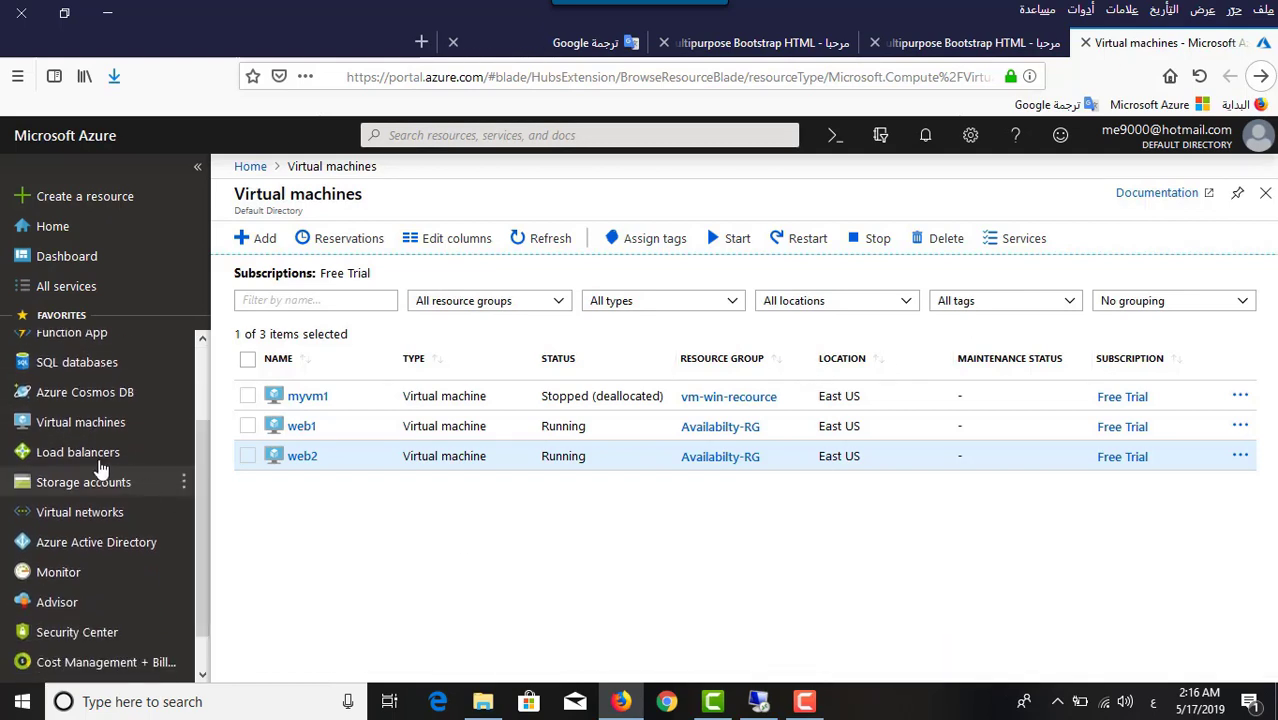
left_click(70, 455)
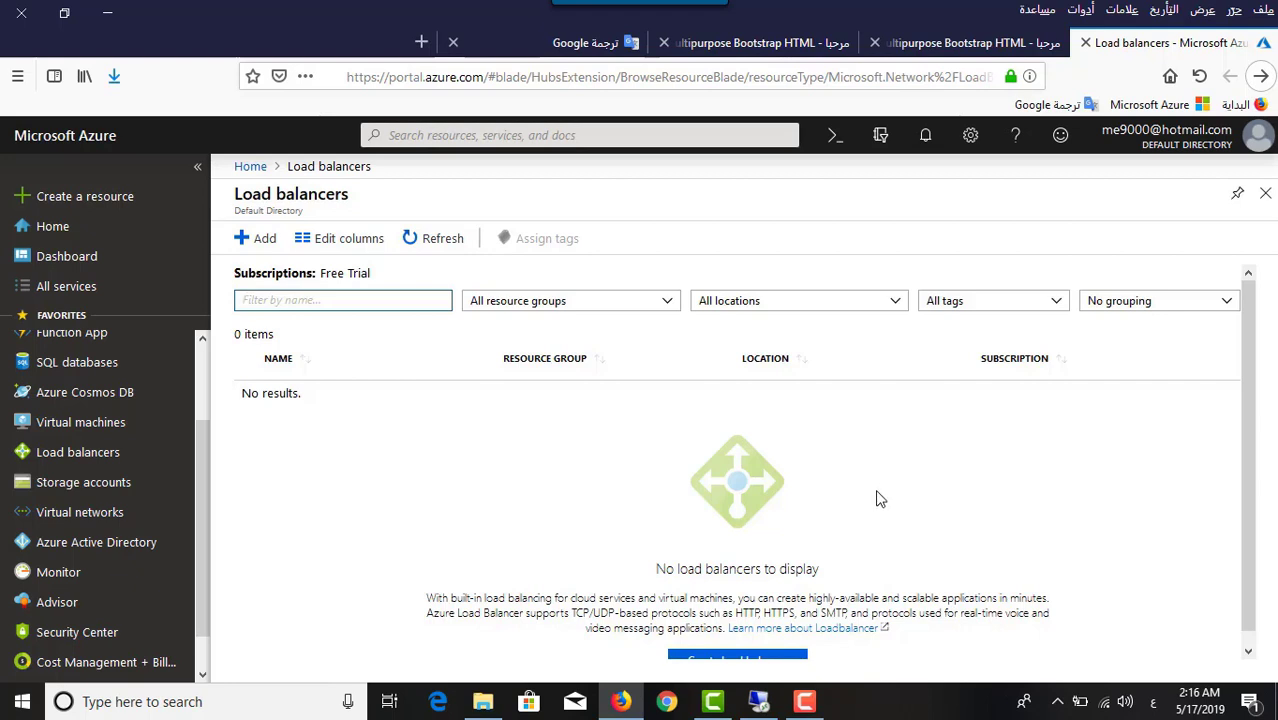
left_click(256, 242)
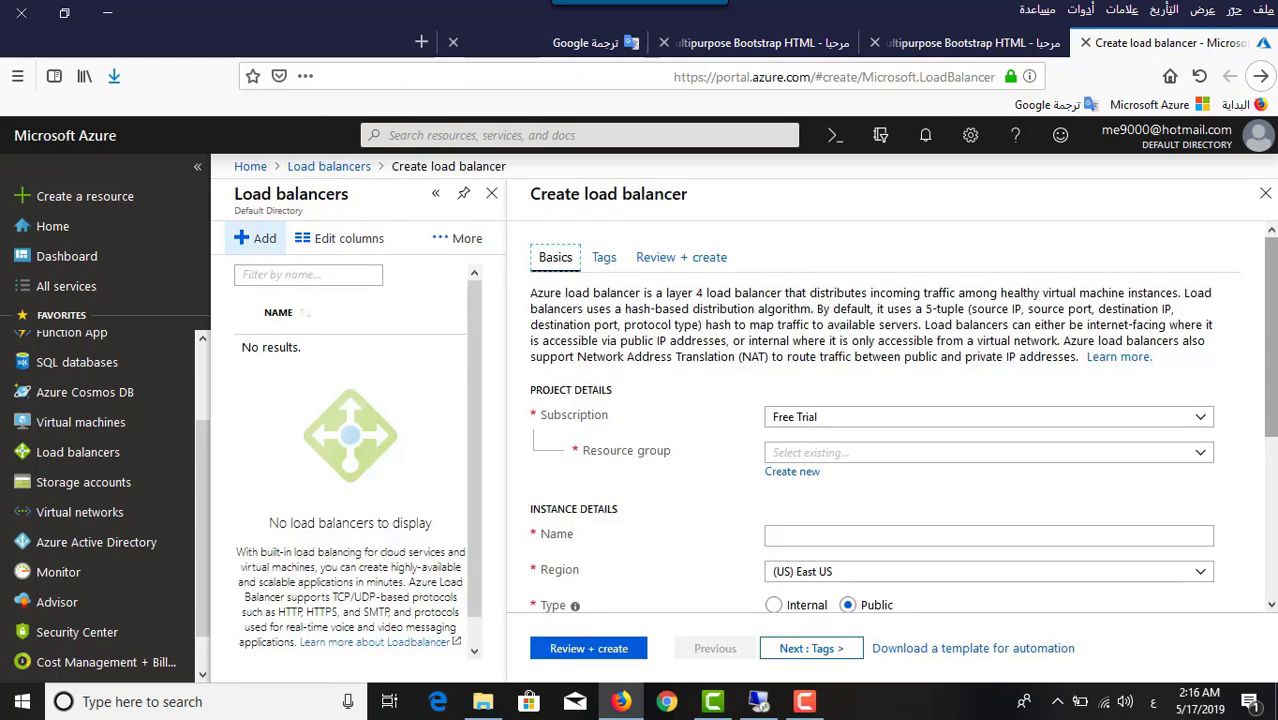
Assign the load balancer to the existing resource group Availabilty-RG and name it loadbalaner
scroll(870, 375, "down", 2)
scroll(870, 400, "down", 1)
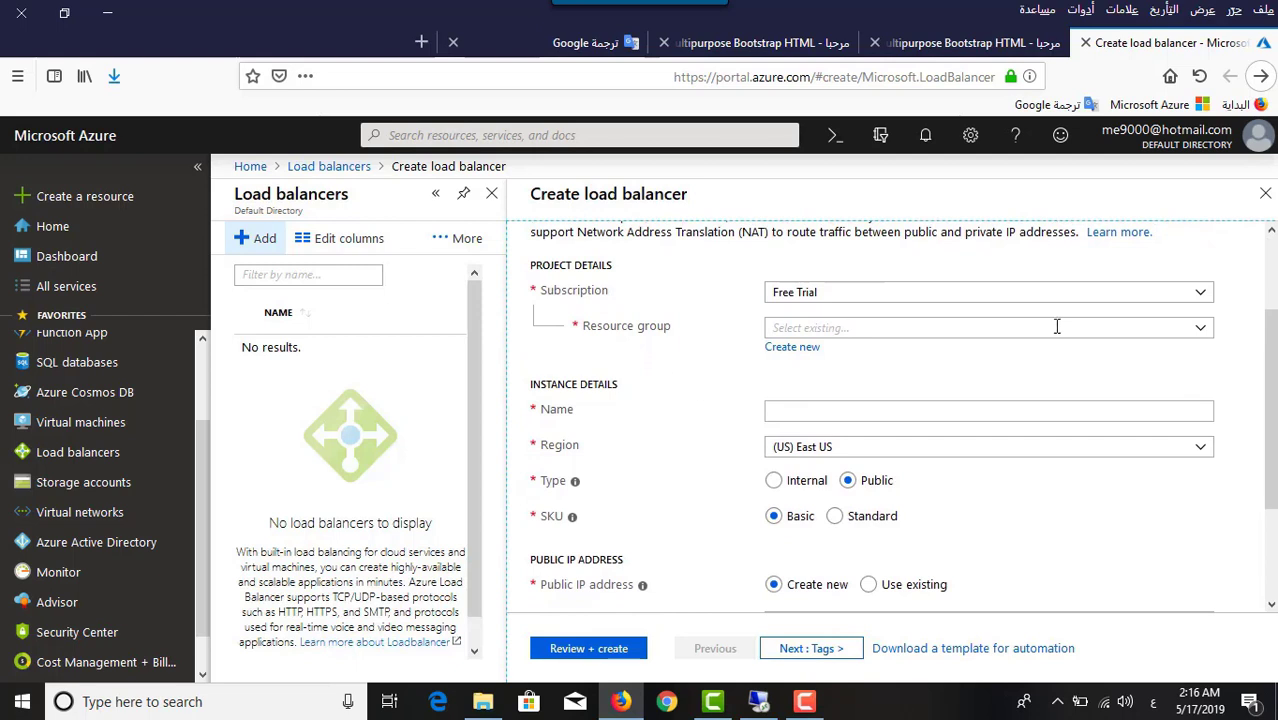
left_click(1199, 333)
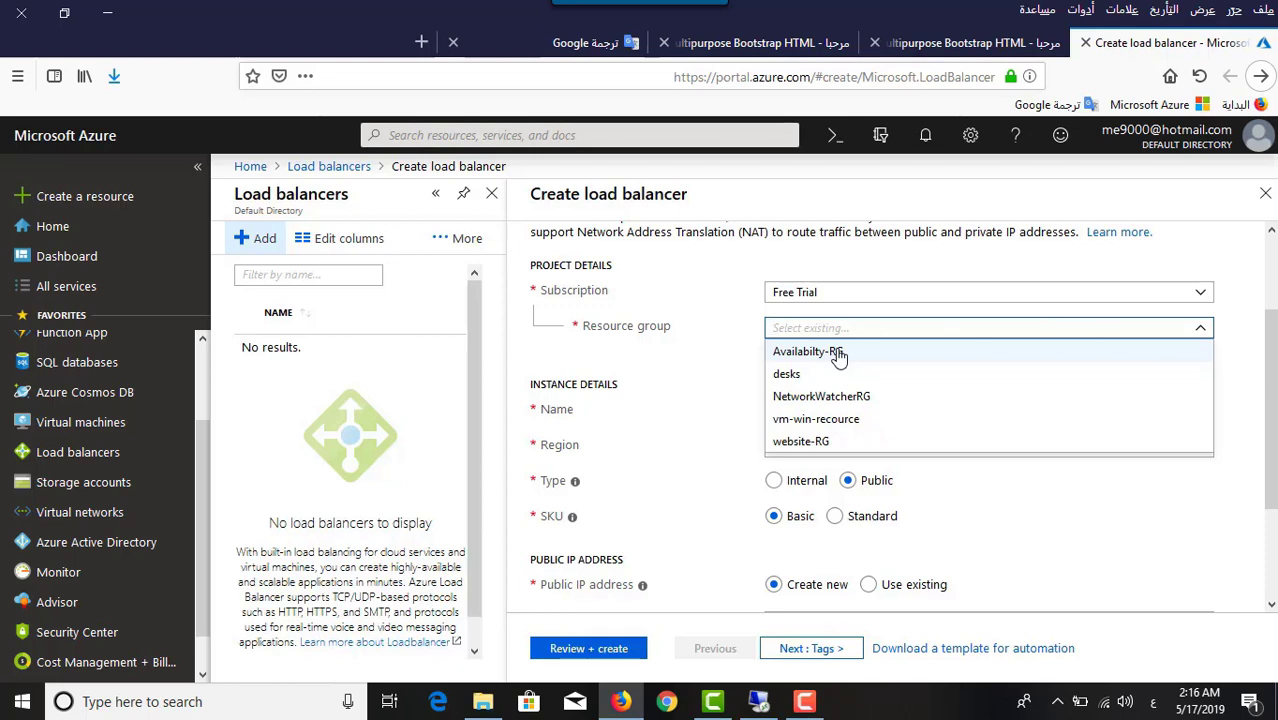
left_click(838, 354)
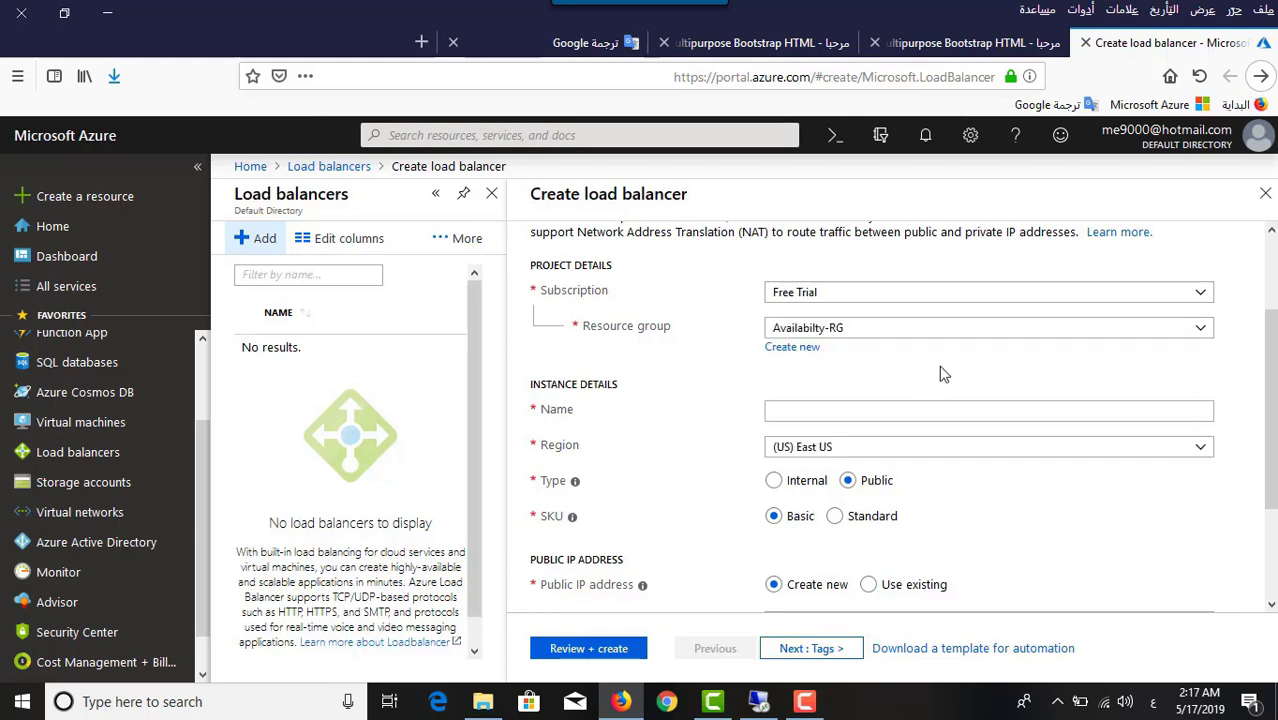
left_click(937, 413)
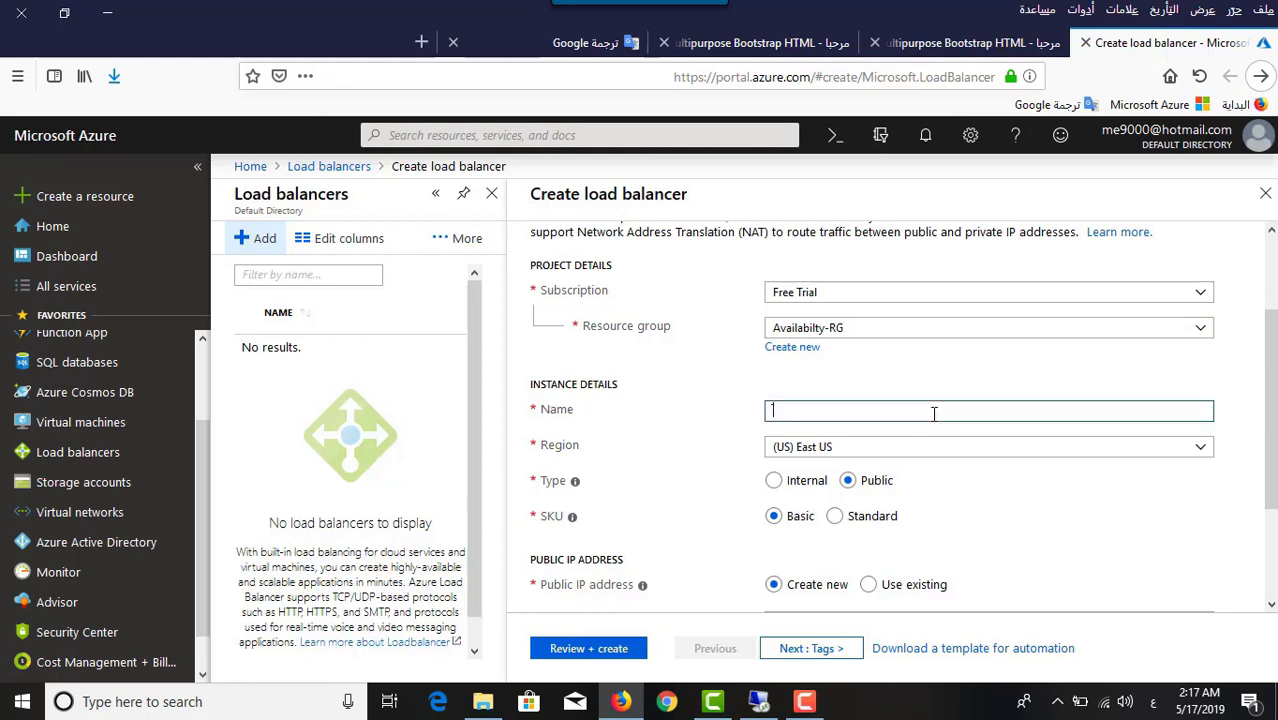
key("alt+shift")
type("loadbalaner")
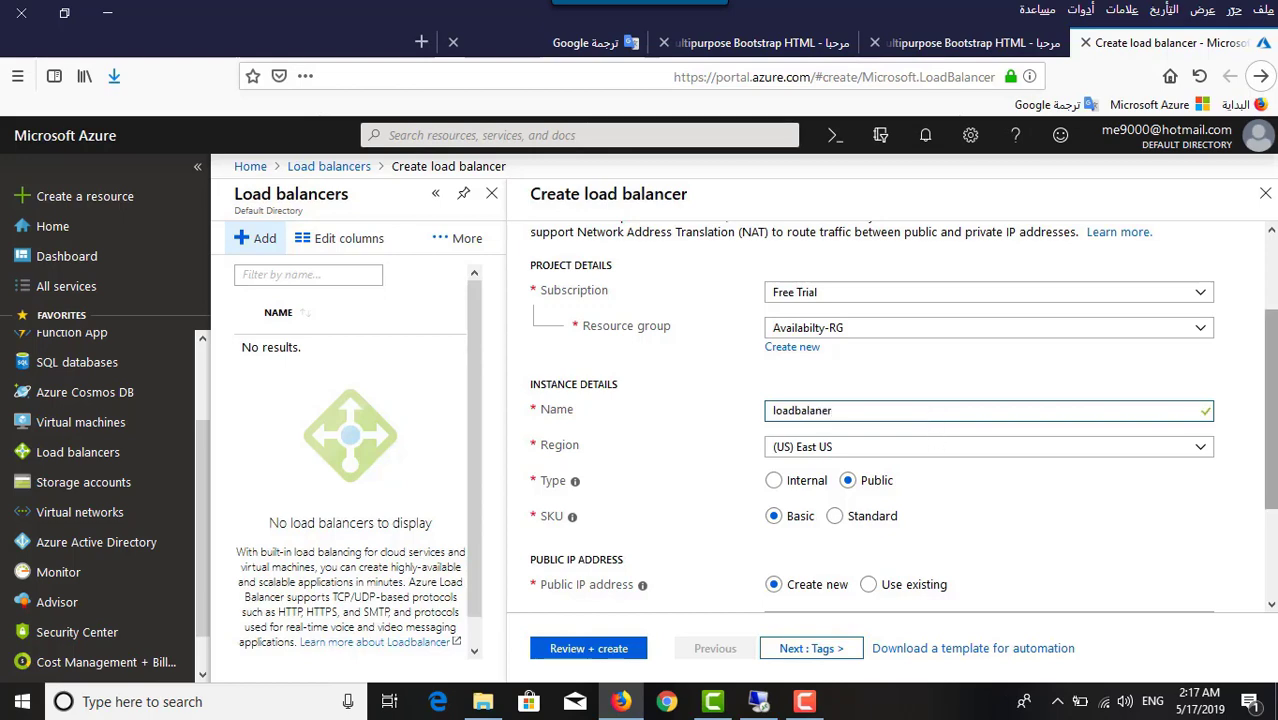
Review the remaining load balancer settings and search Google in a new browser tab for "sku azure"
left_click_drag(1273, 411, 1275, 505)
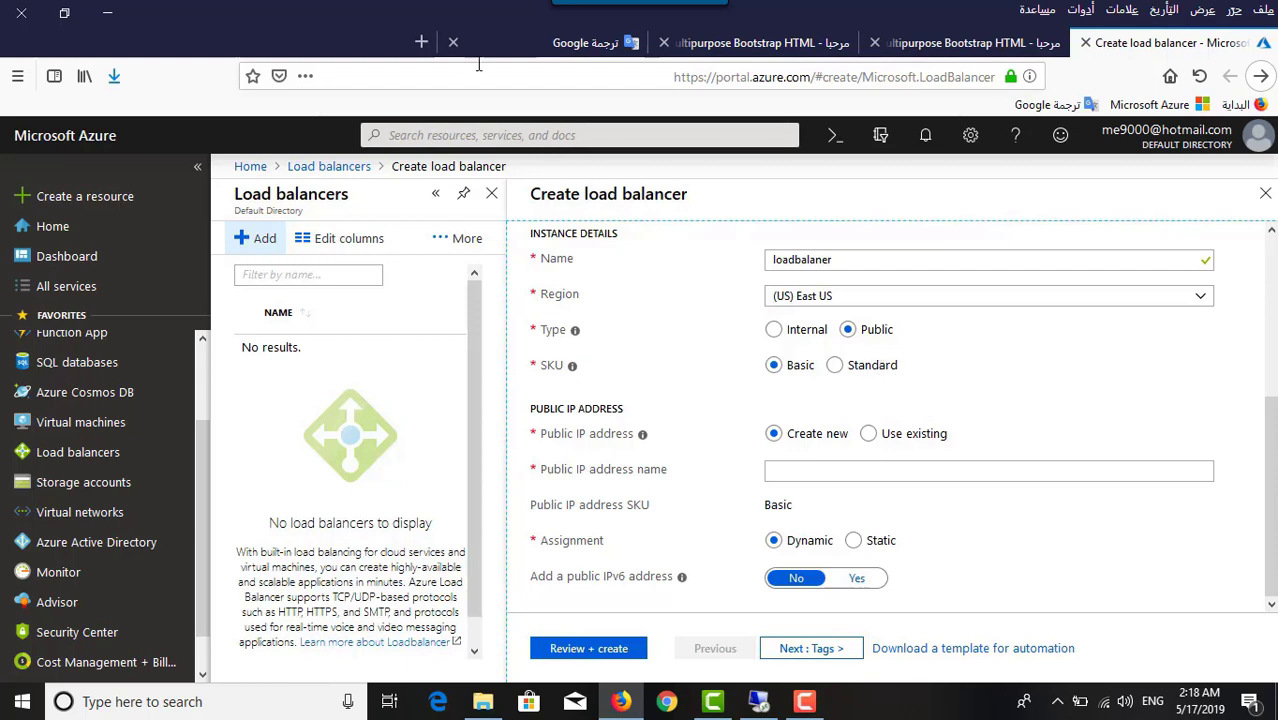
left_click(422, 45)
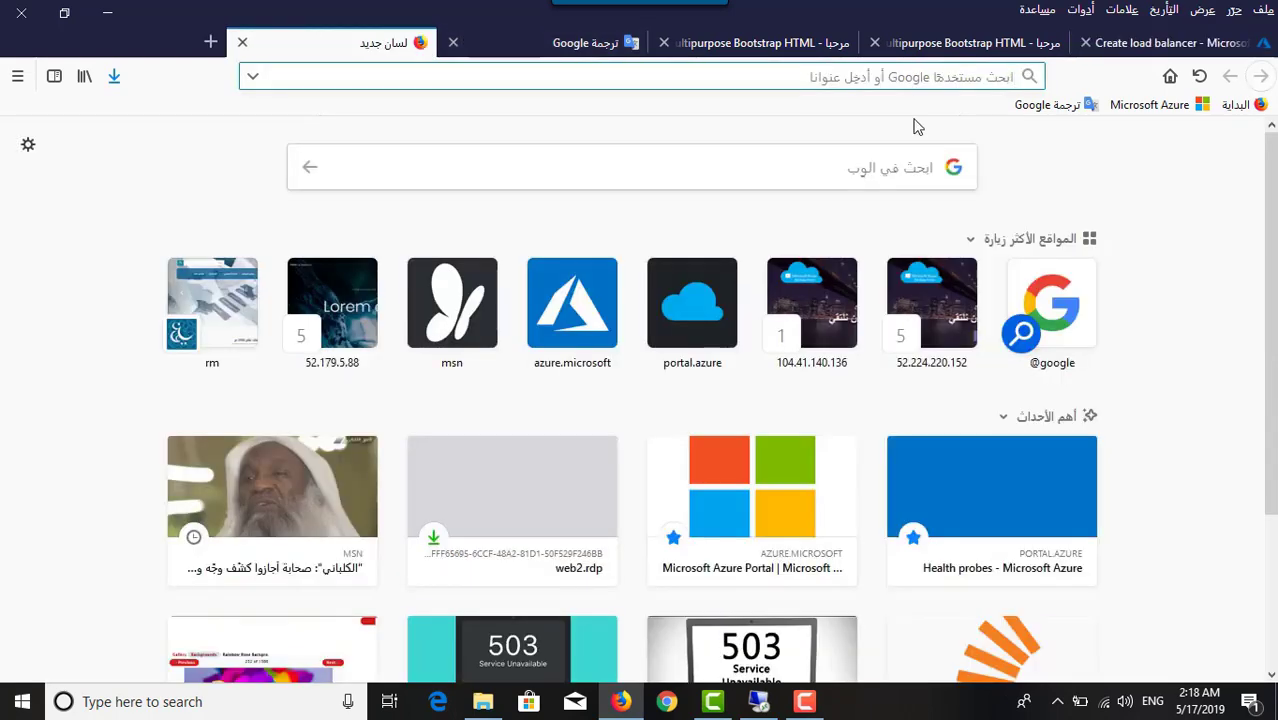
type("google.com/")
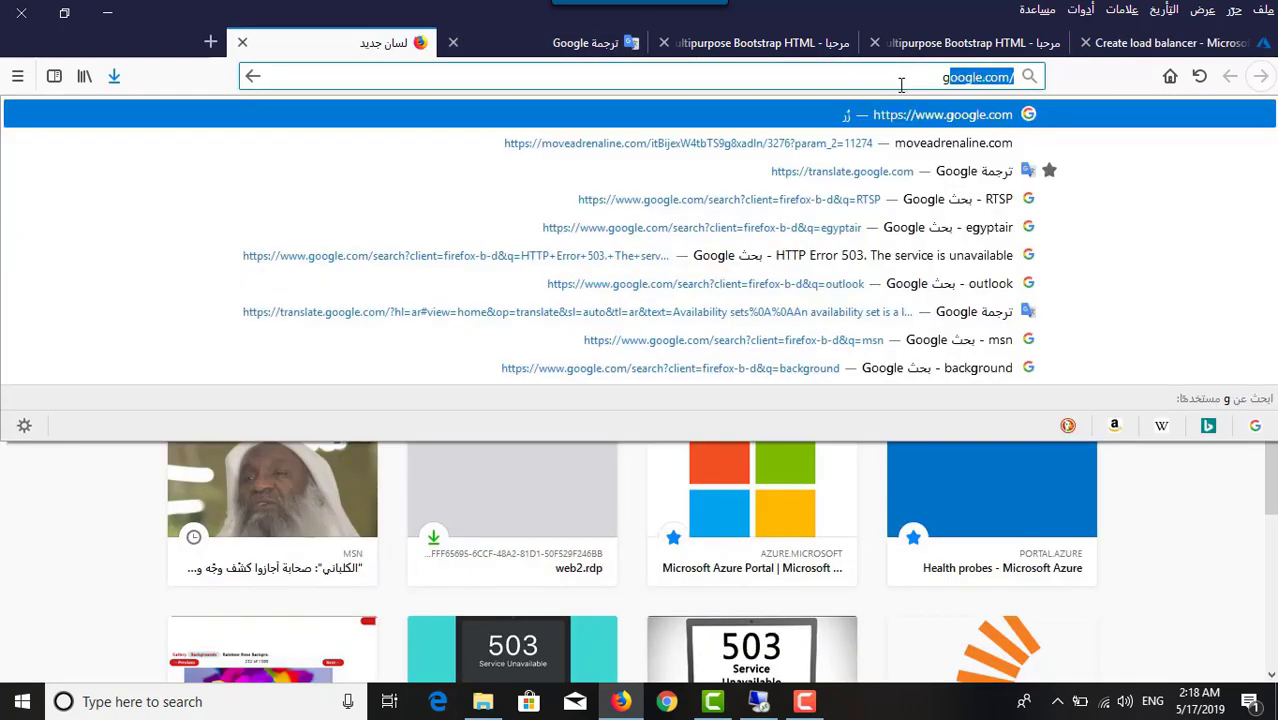
key("Return")
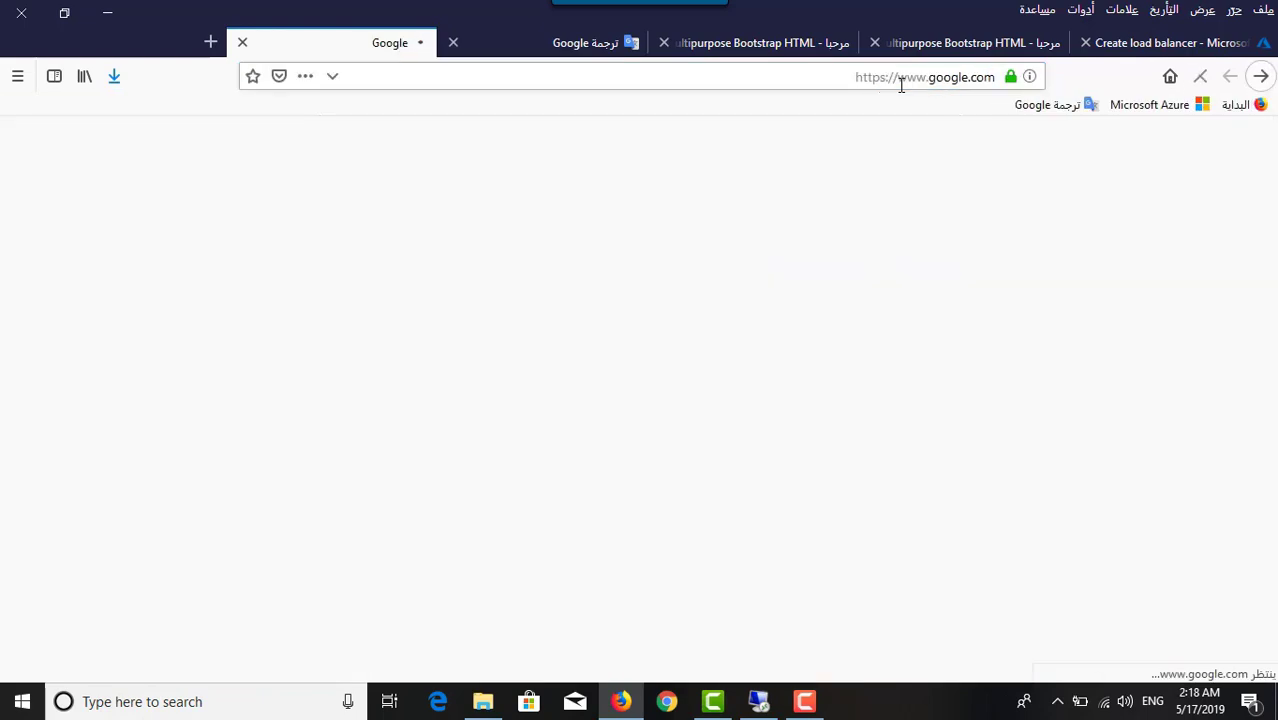
type("s")
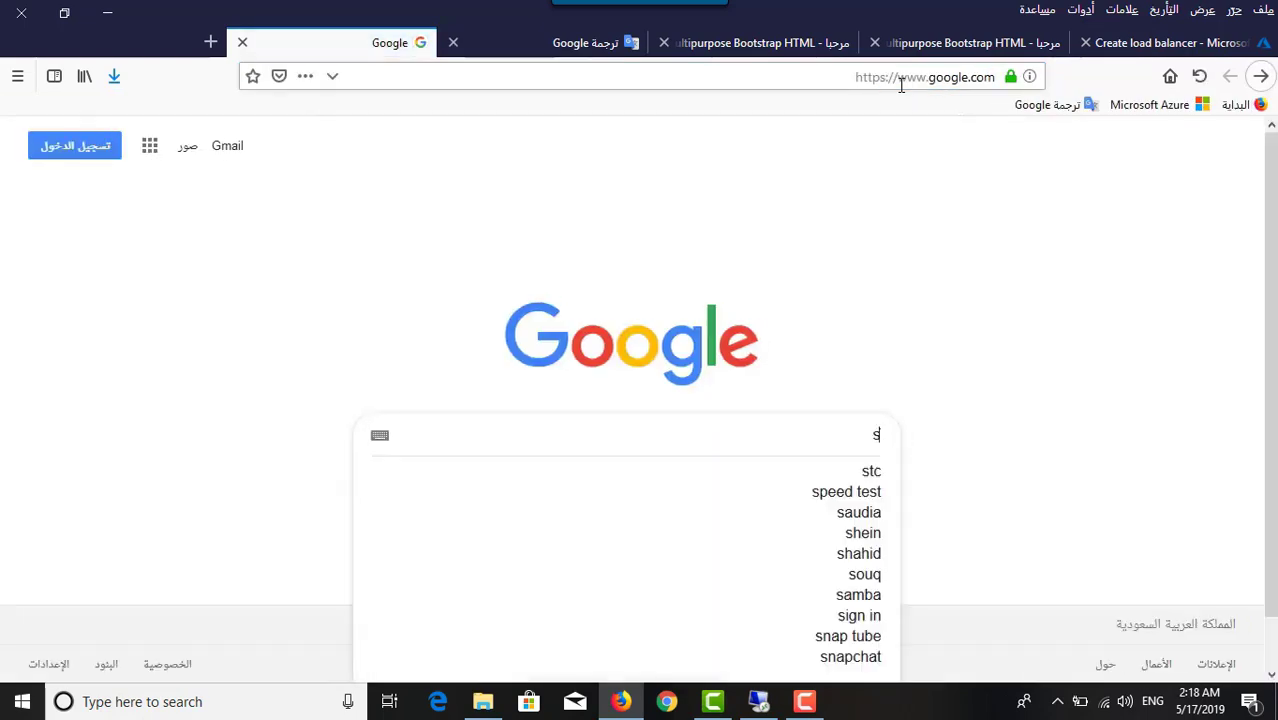
type("ku azure")
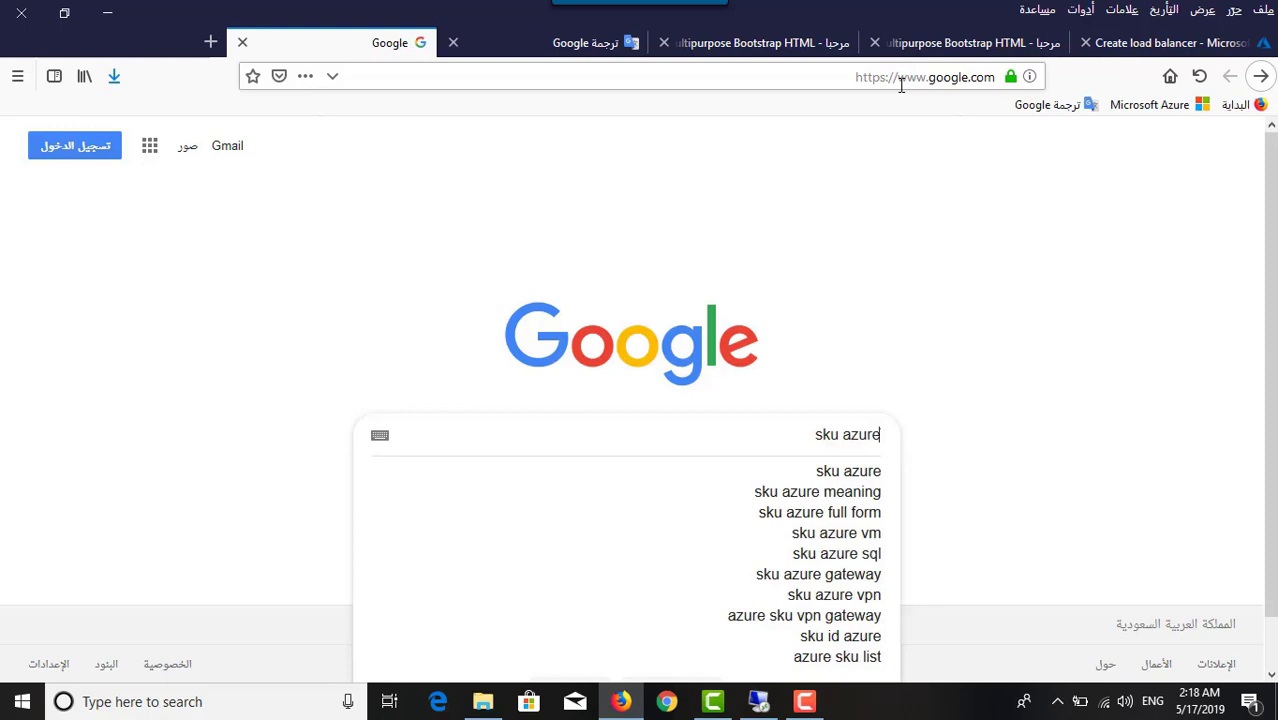
key("Return")
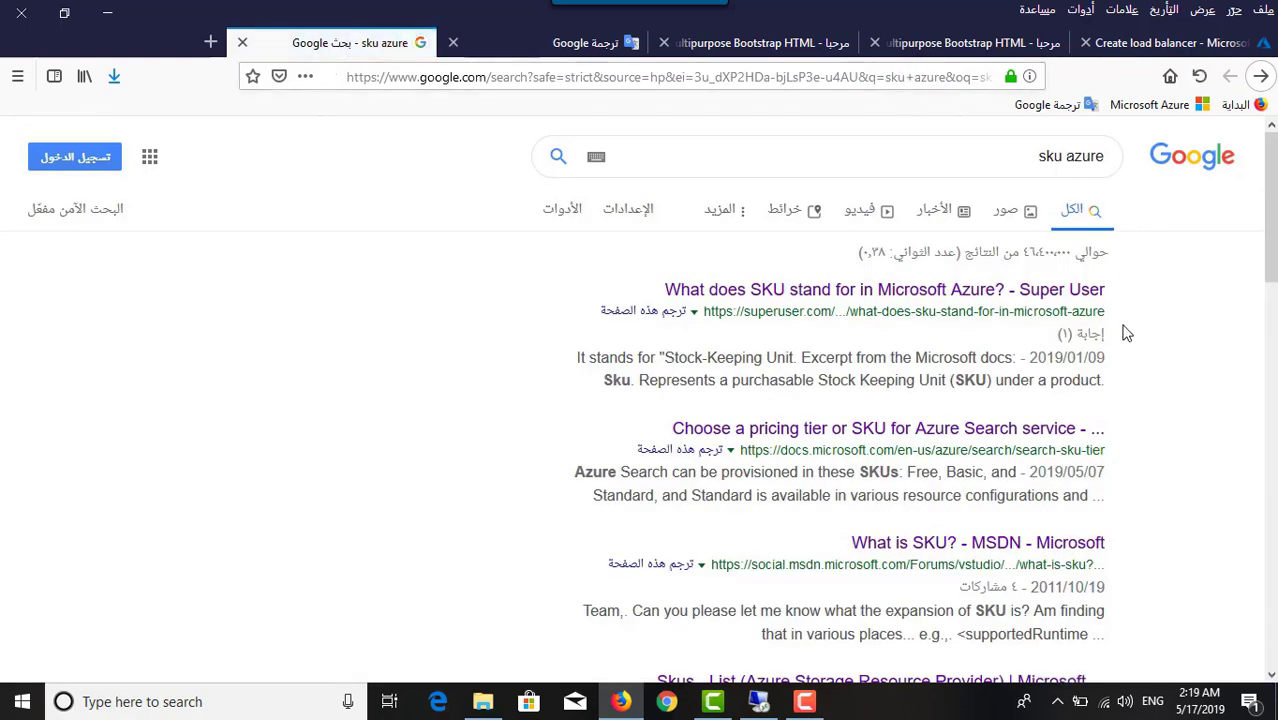
Open the "Choose a pricing tier or SKU for Azure Search service" result in its own tab and read the tier capacity table
right_click(1074, 296)
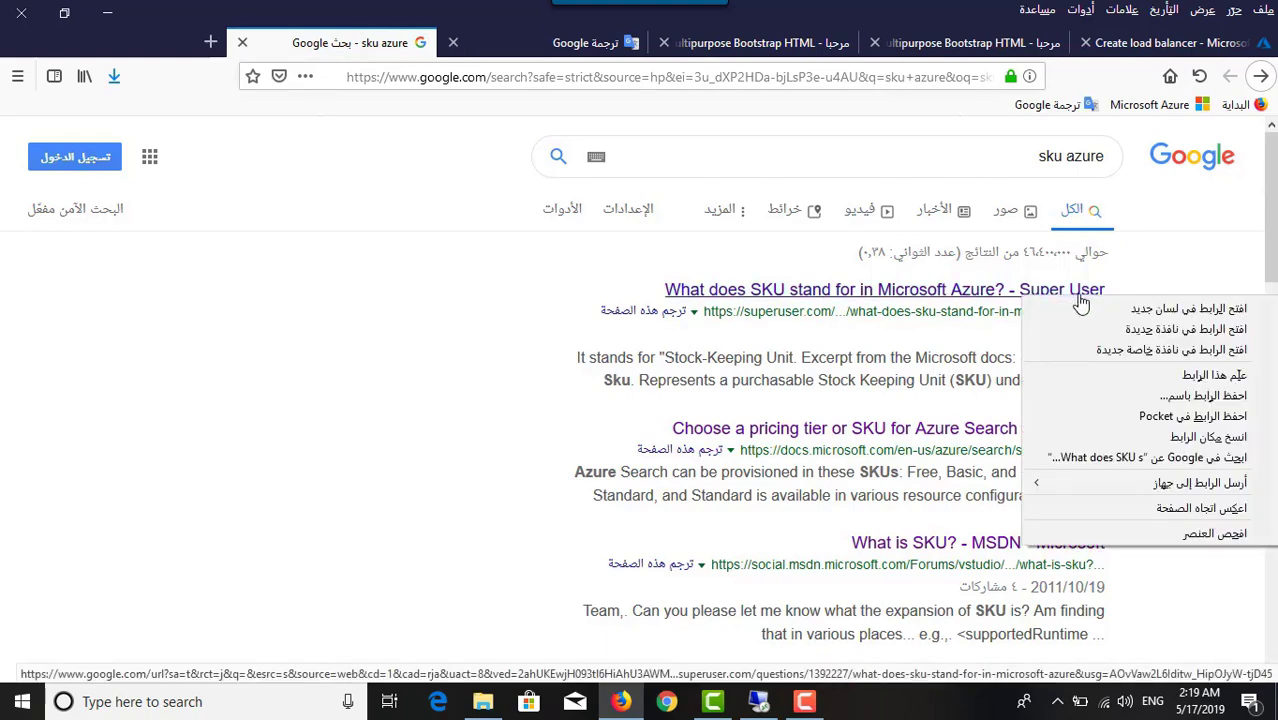
right_click(985, 430)
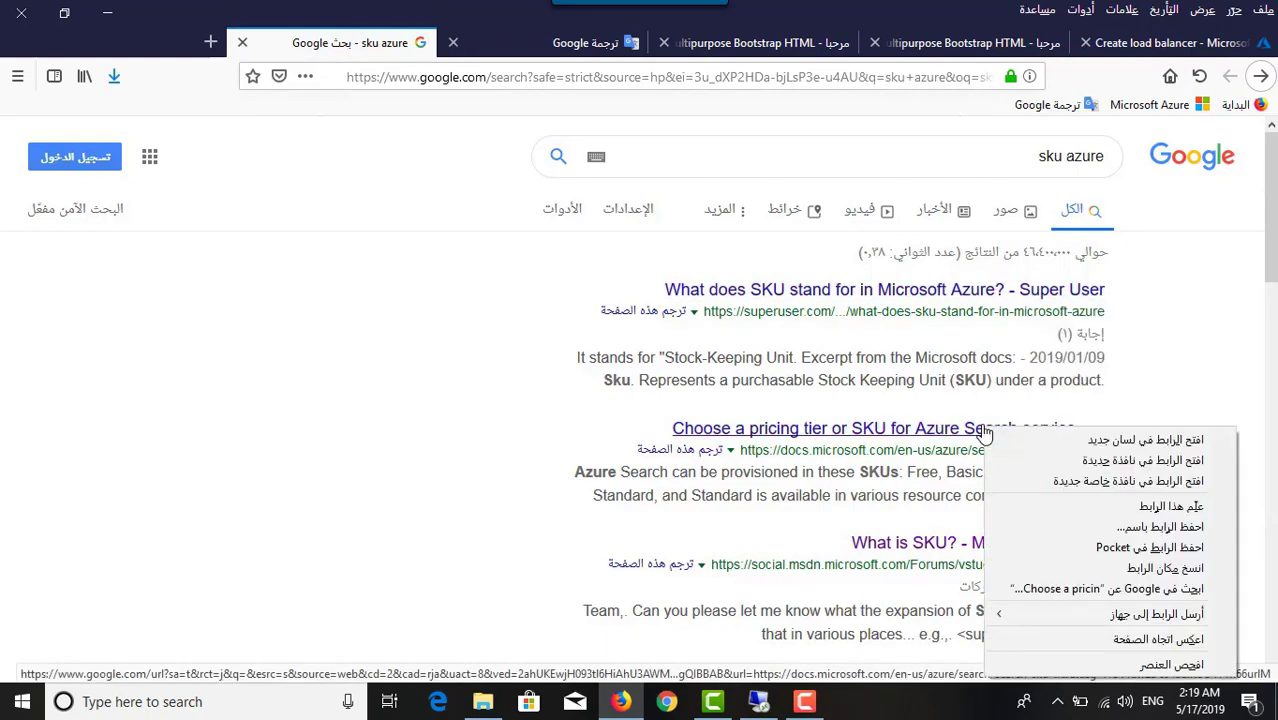
left_click(1145, 440)
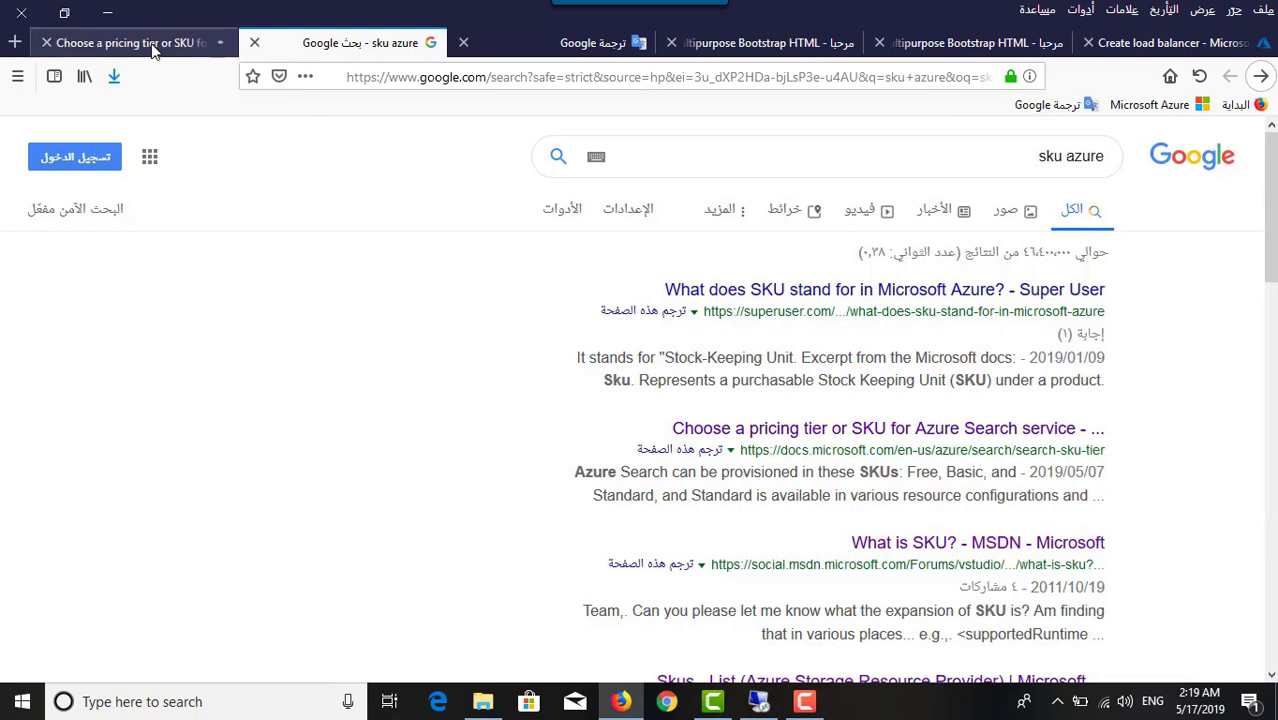
left_click(115, 45)
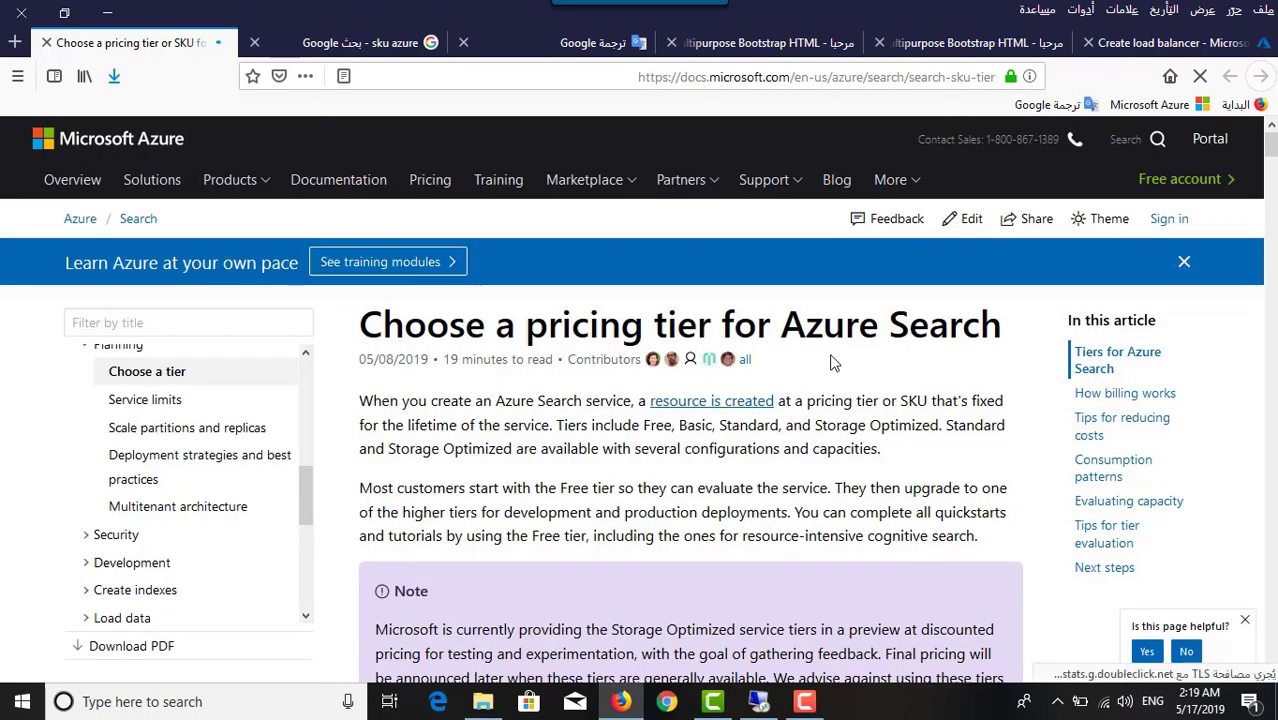
scroll(920, 366, "down", 15)
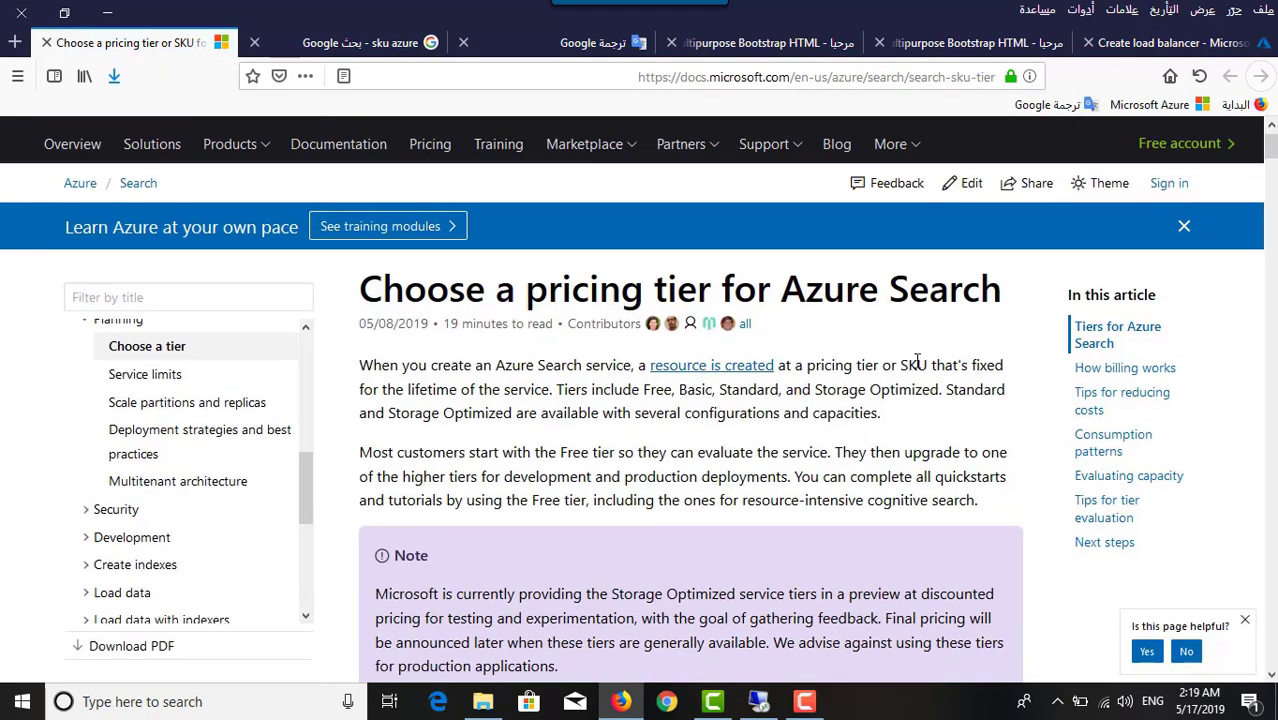
scroll(915, 360, "down", 2)
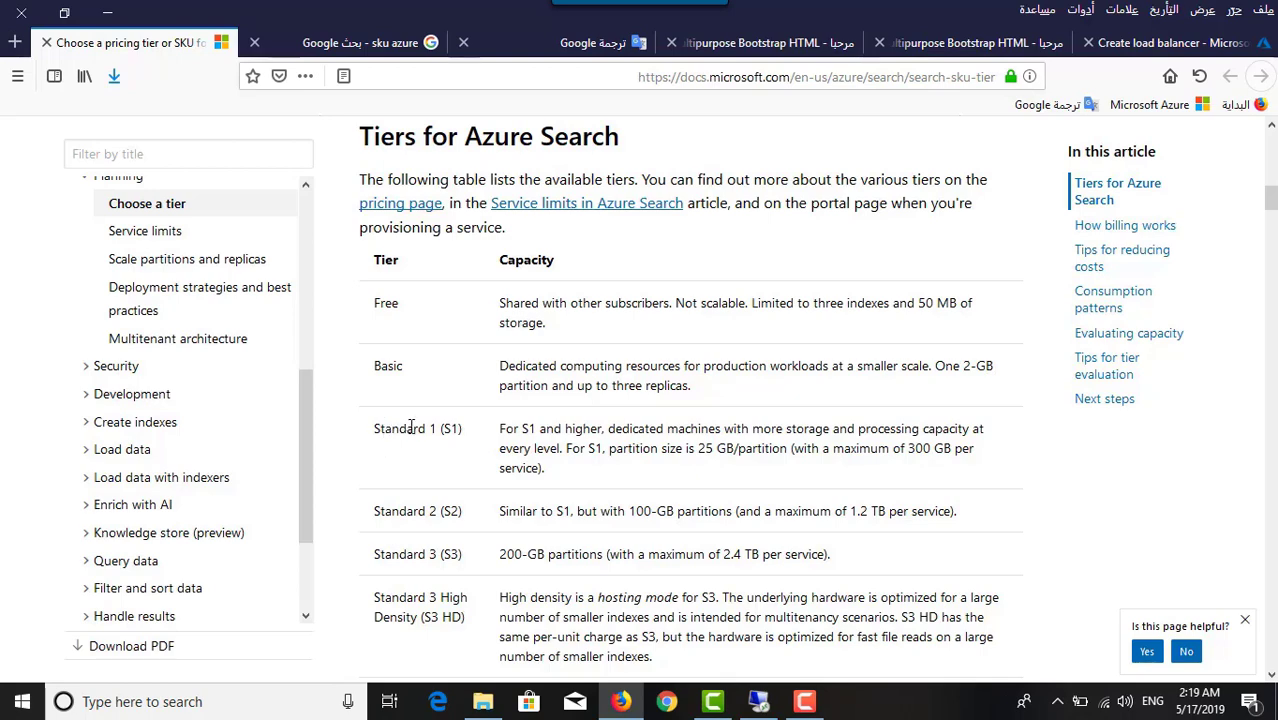
scroll(420, 440, "down", 2)
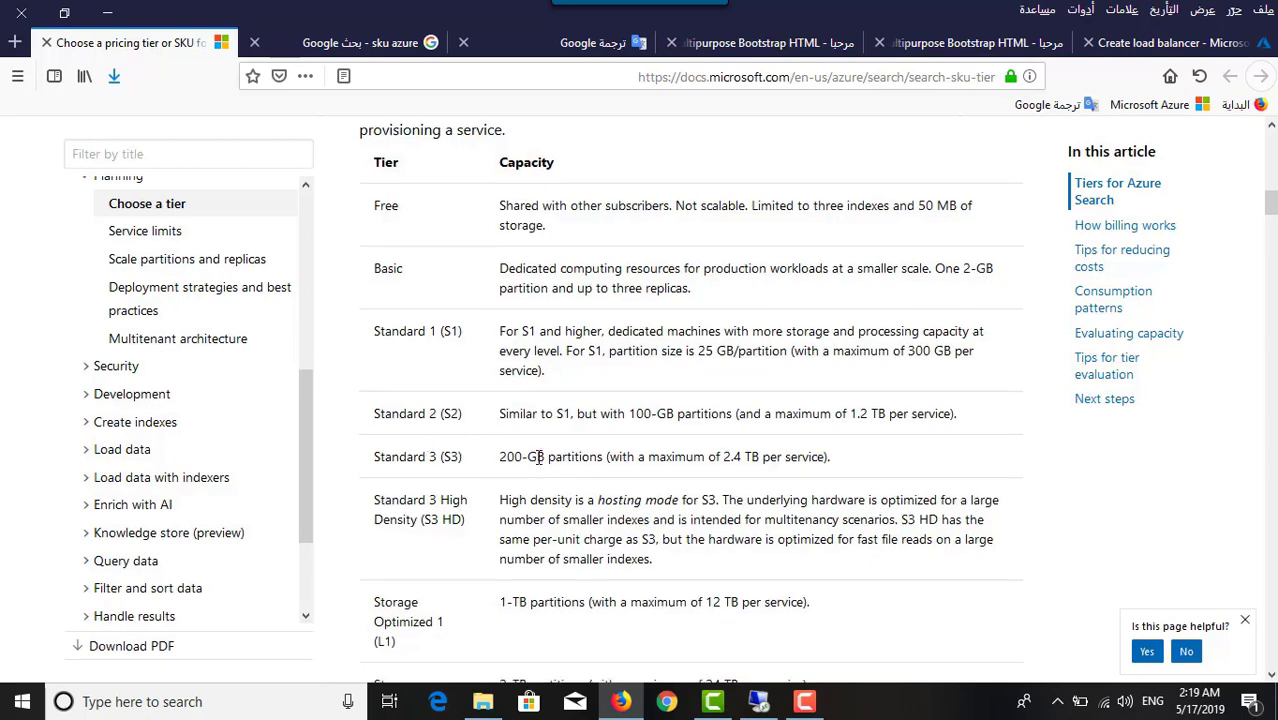
scroll(538, 462, "down", 4)
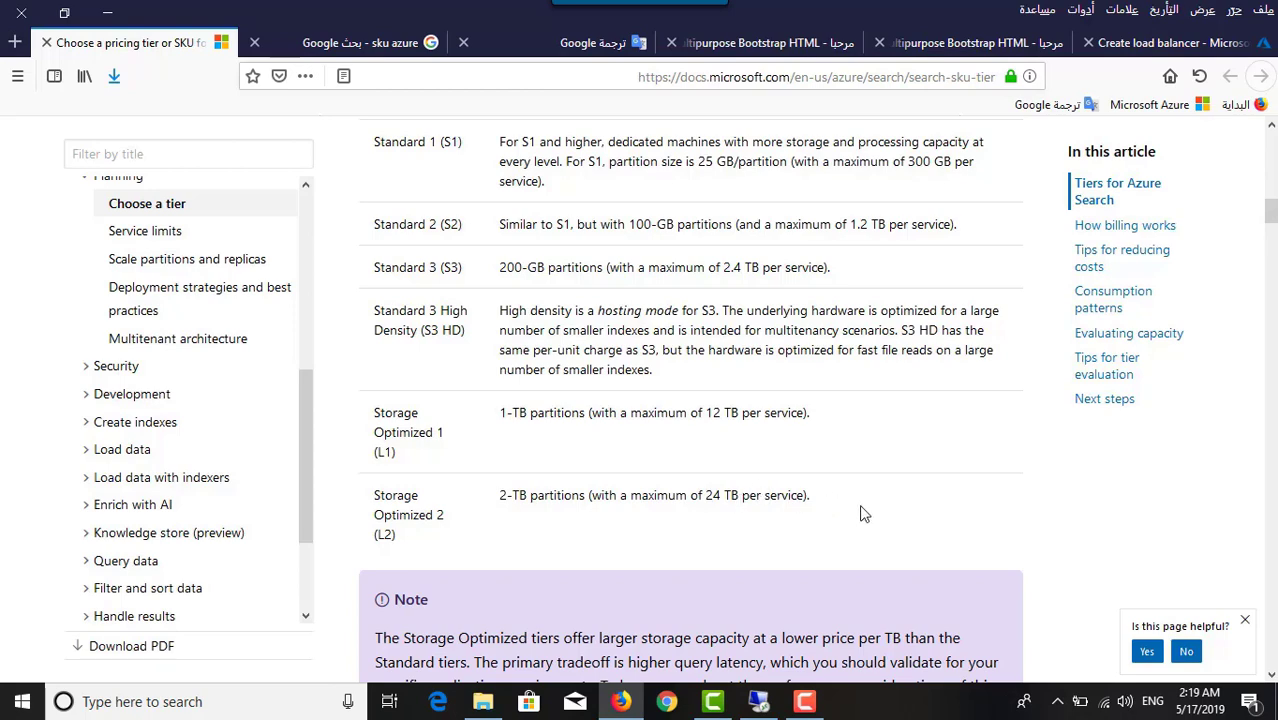
Return to the Create load balancer form in the Azure portal and check which existing public IP addresses are offered
left_click(1160, 43)
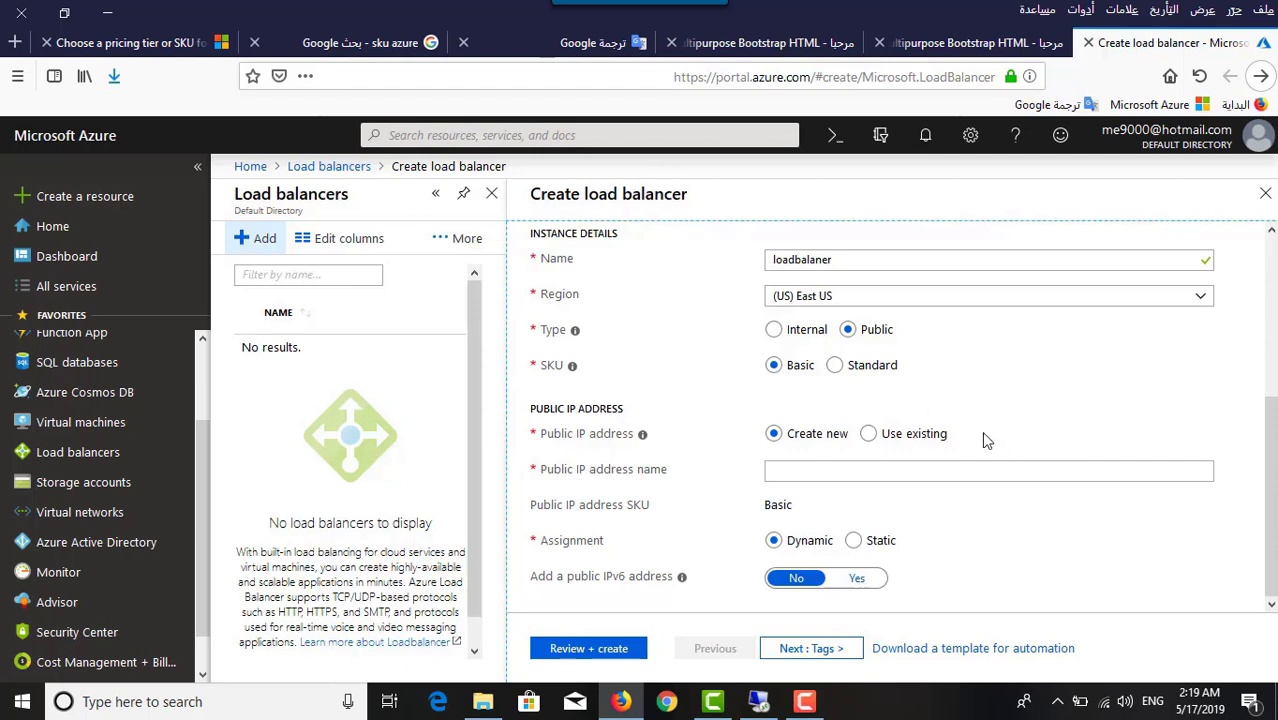
left_click(869, 434)
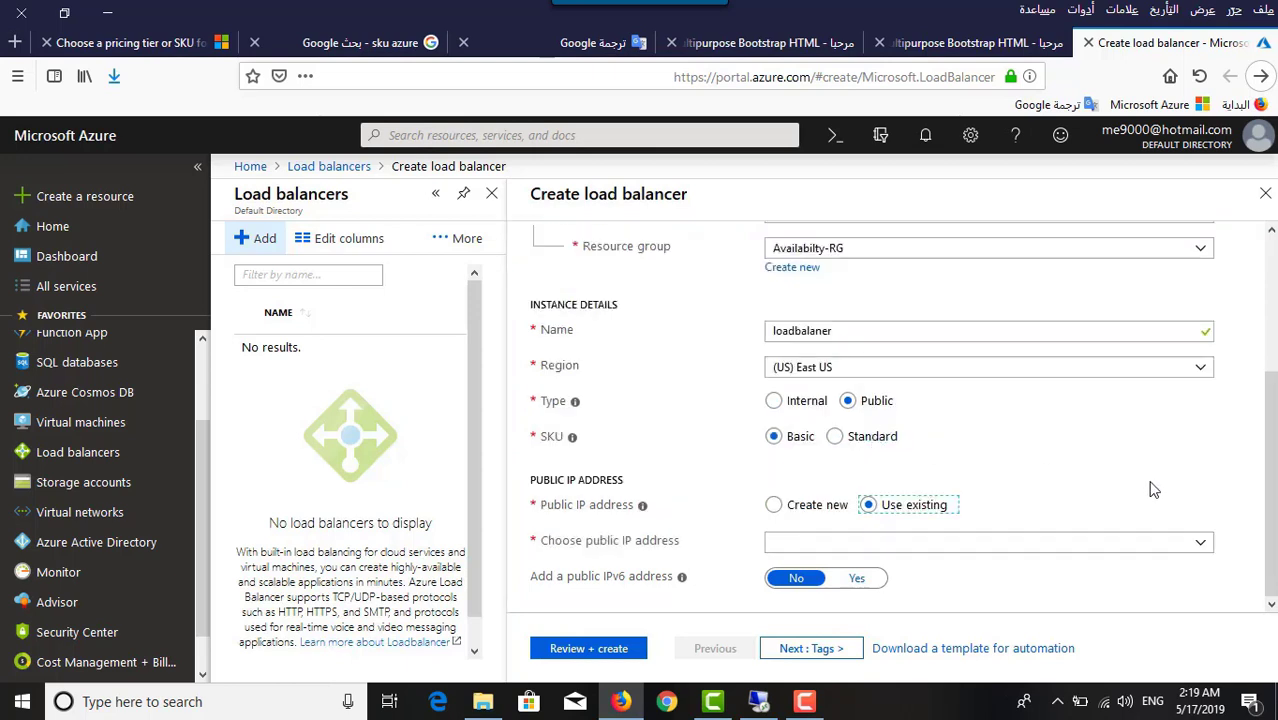
left_click(1201, 548)
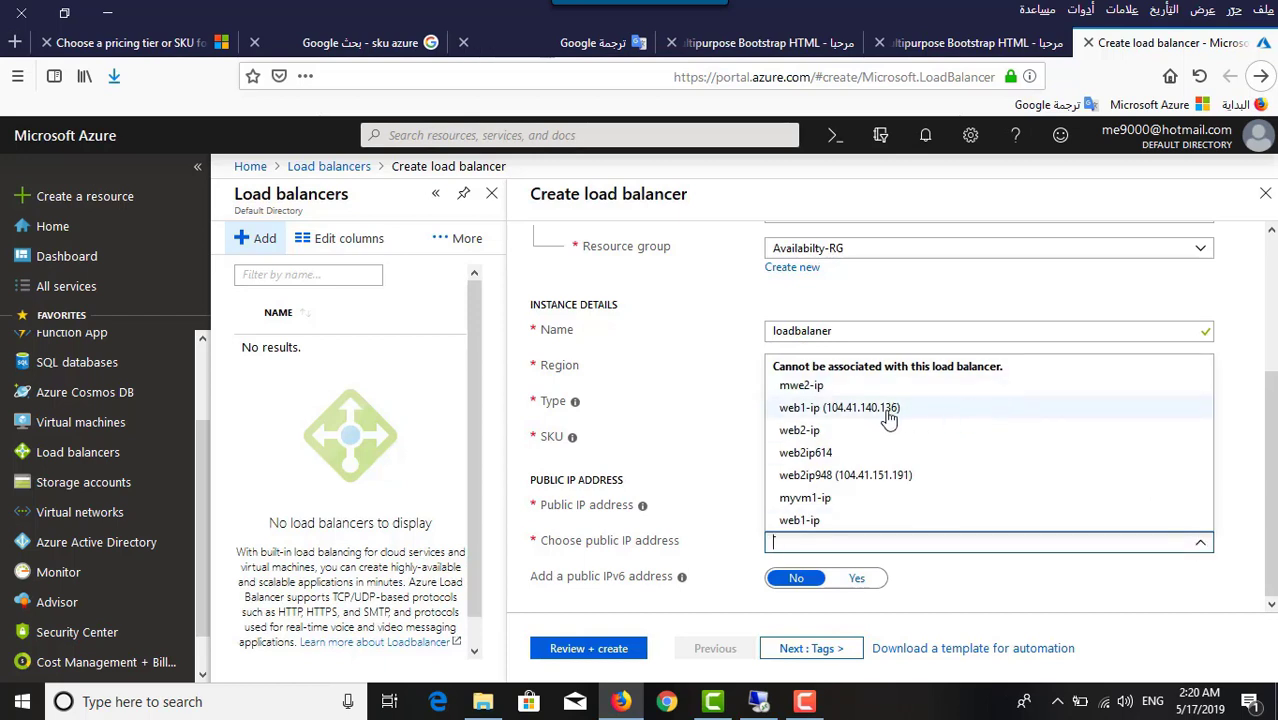
left_click(705, 448)
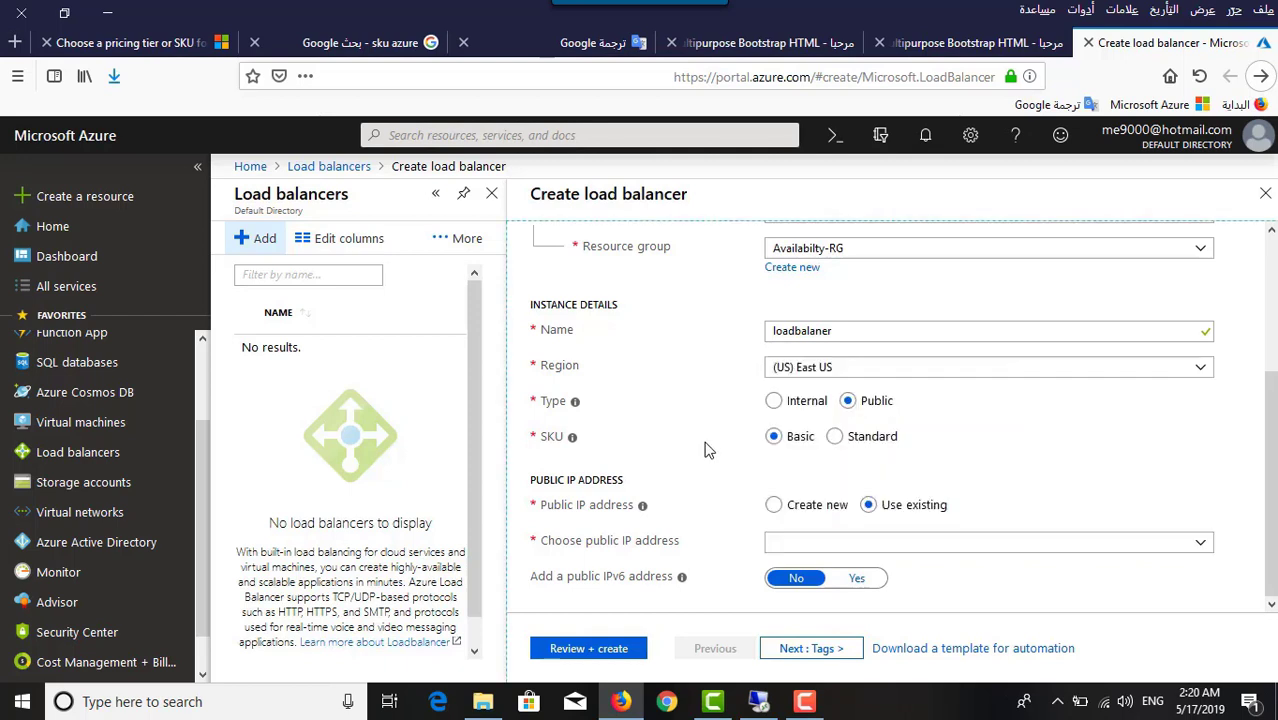
Set the load balancer to create a new public IP address named LB-IP with static assignment
left_click(775, 506)
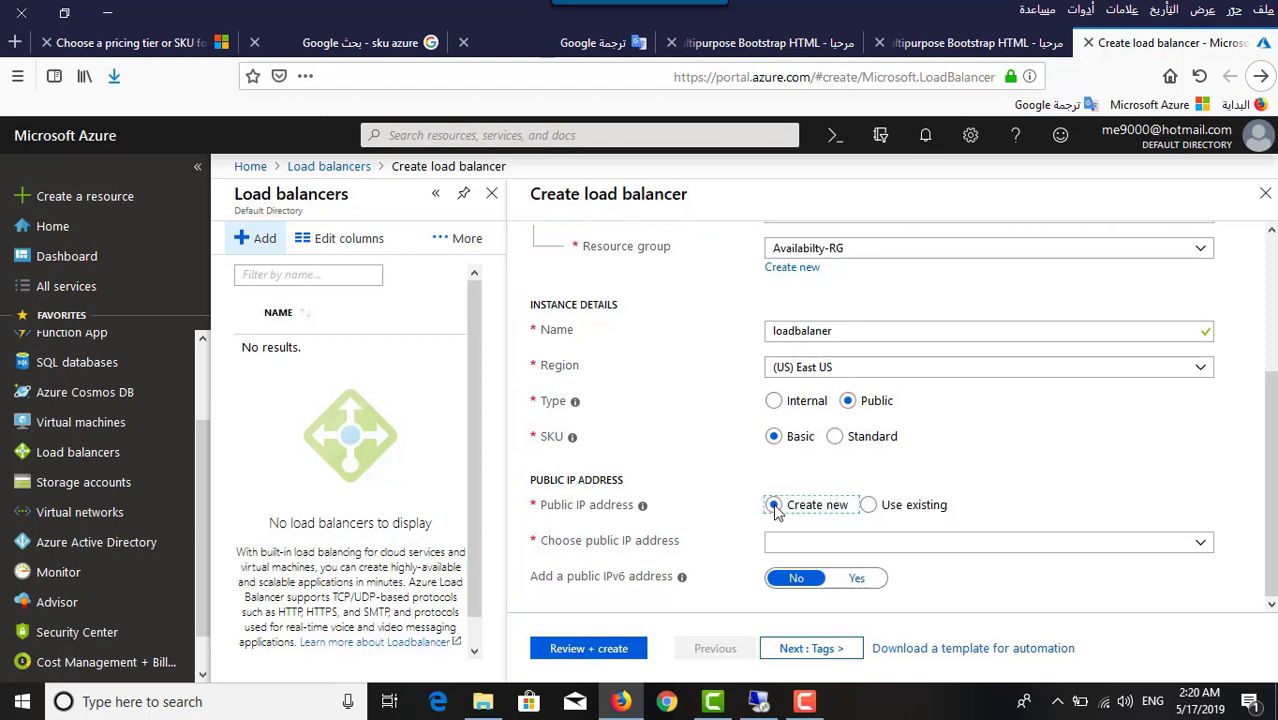
left_click_drag(1266, 438, 1263, 502)
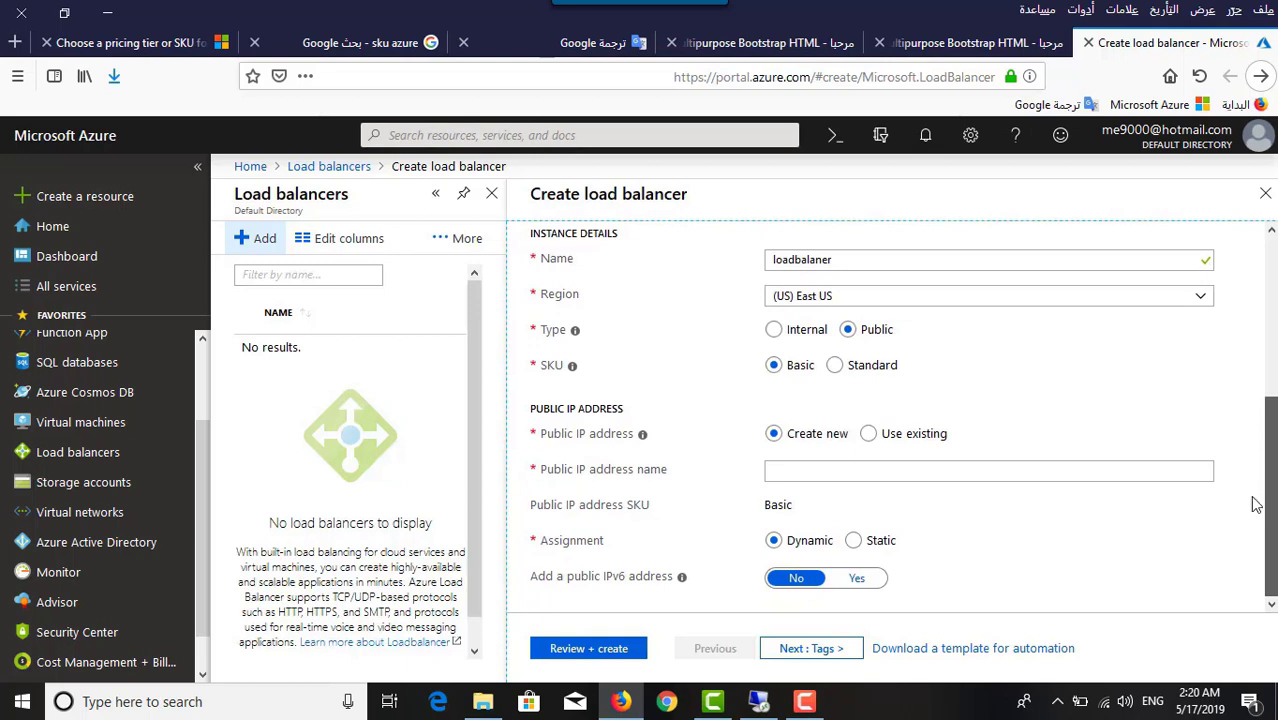
left_click(978, 471)
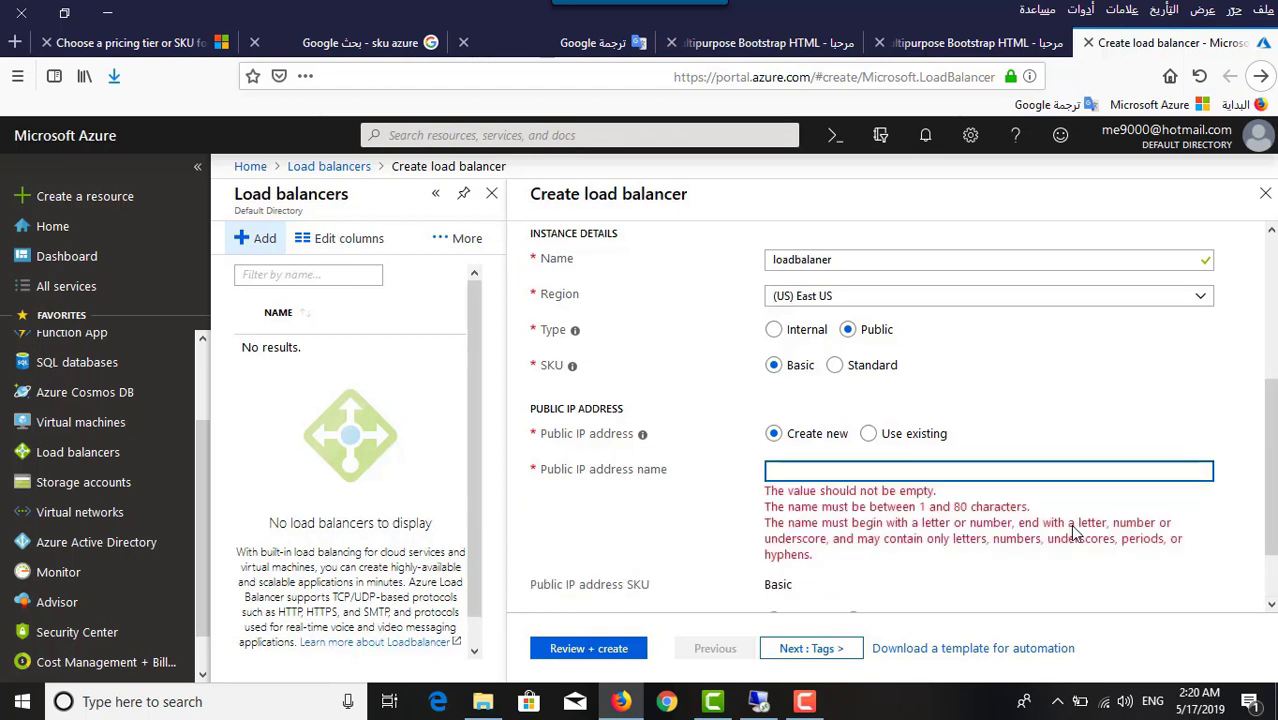
type("LB")
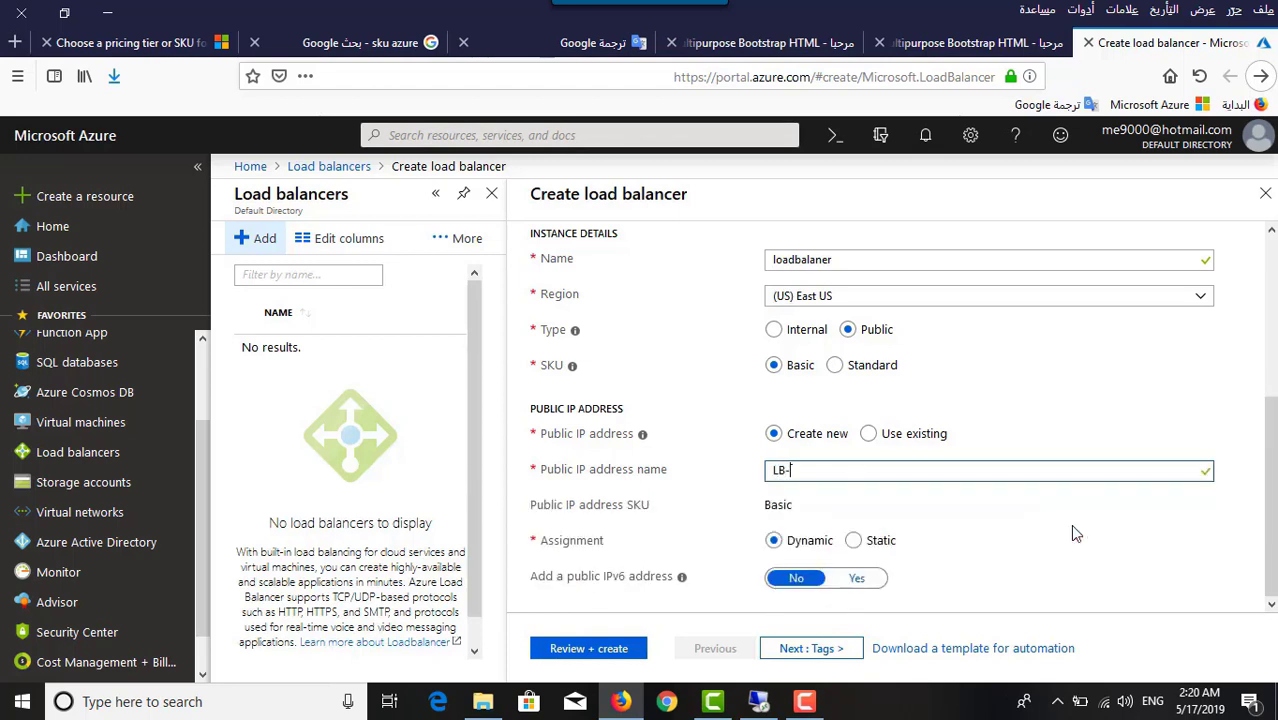
type("-IP")
left_click(854, 541)
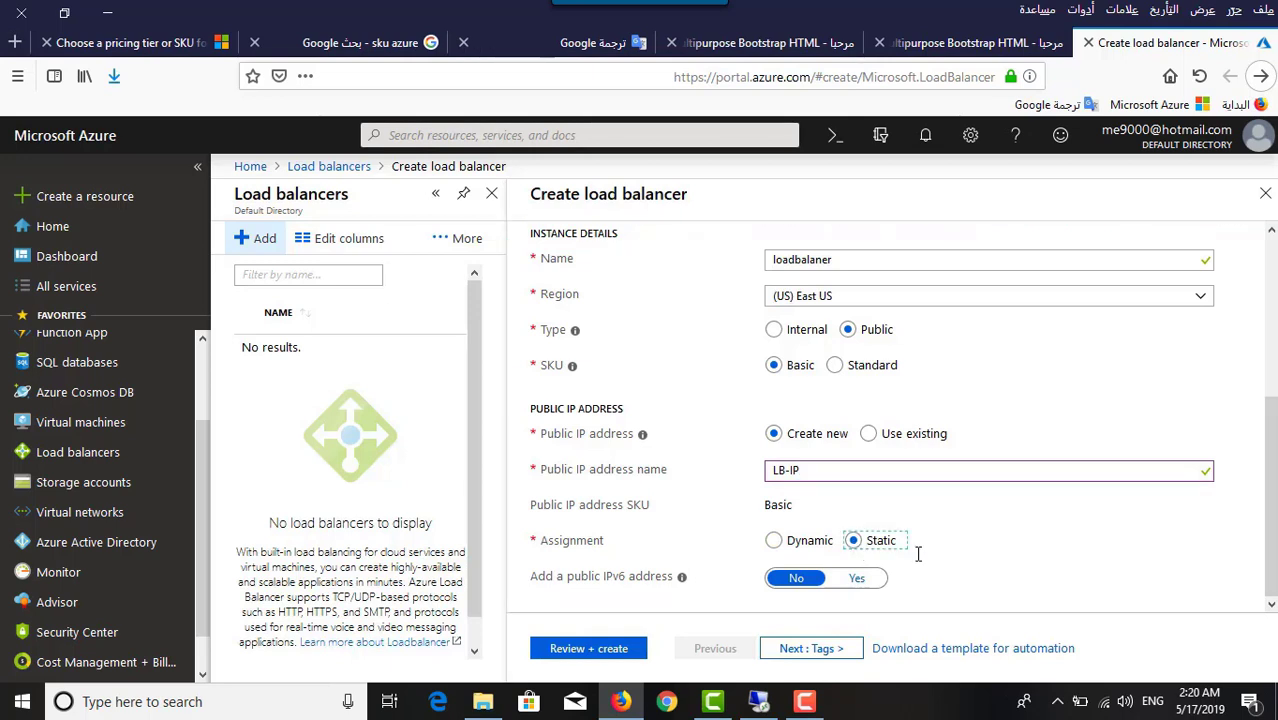
Leave the tags empty, validate the load balancer's settings and create it
left_click(836, 648)
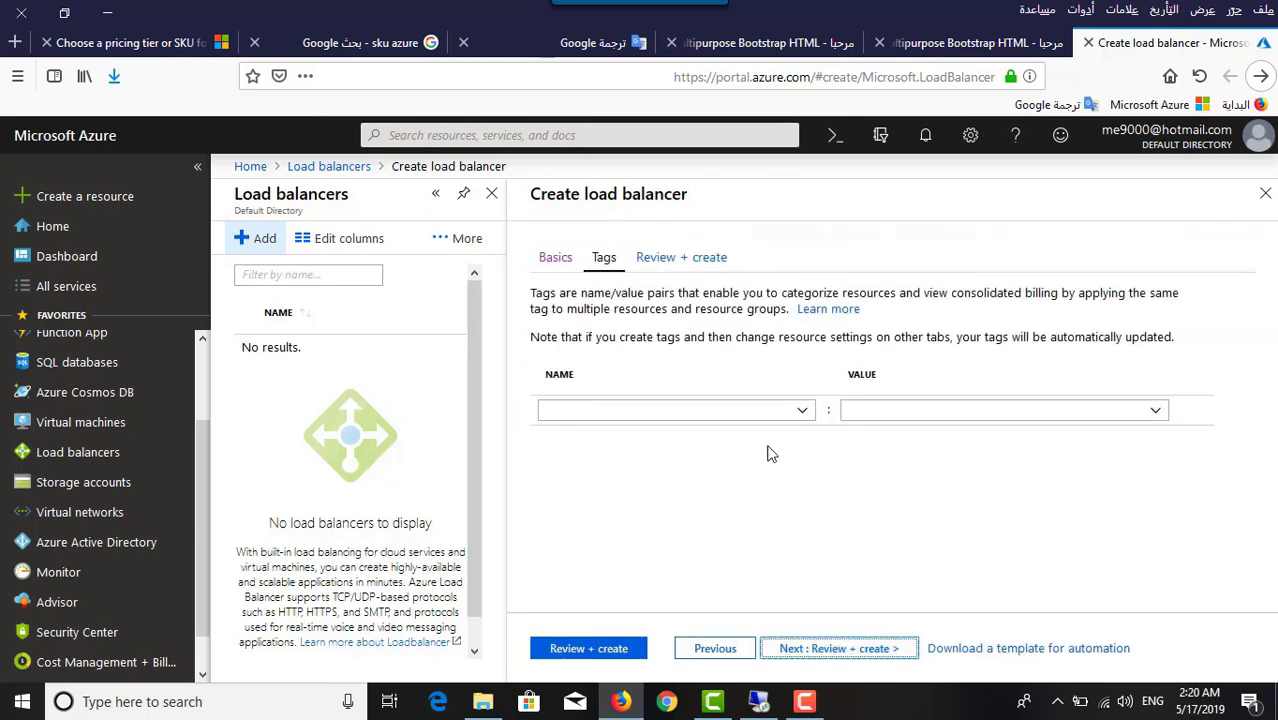
left_click(849, 648)
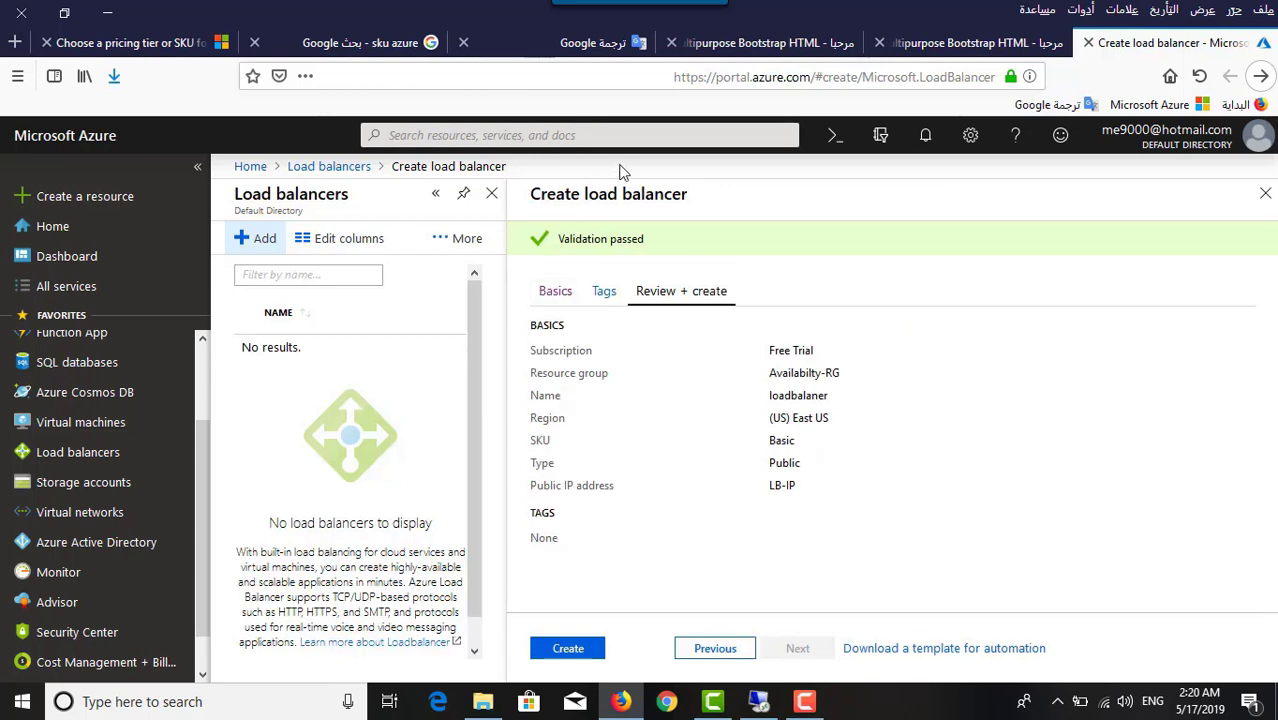
left_click(566, 649)
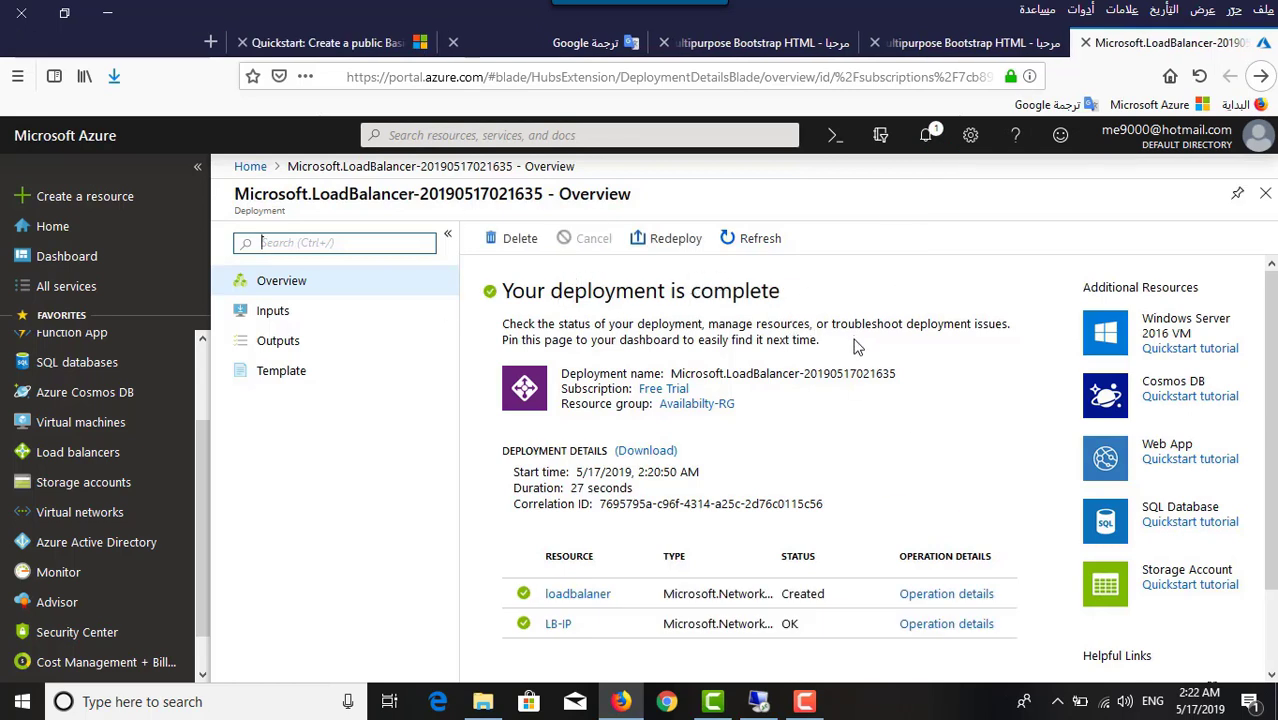
Open the newly created load balancer from the load balancers list and show its backend pools
left_click(60, 451)
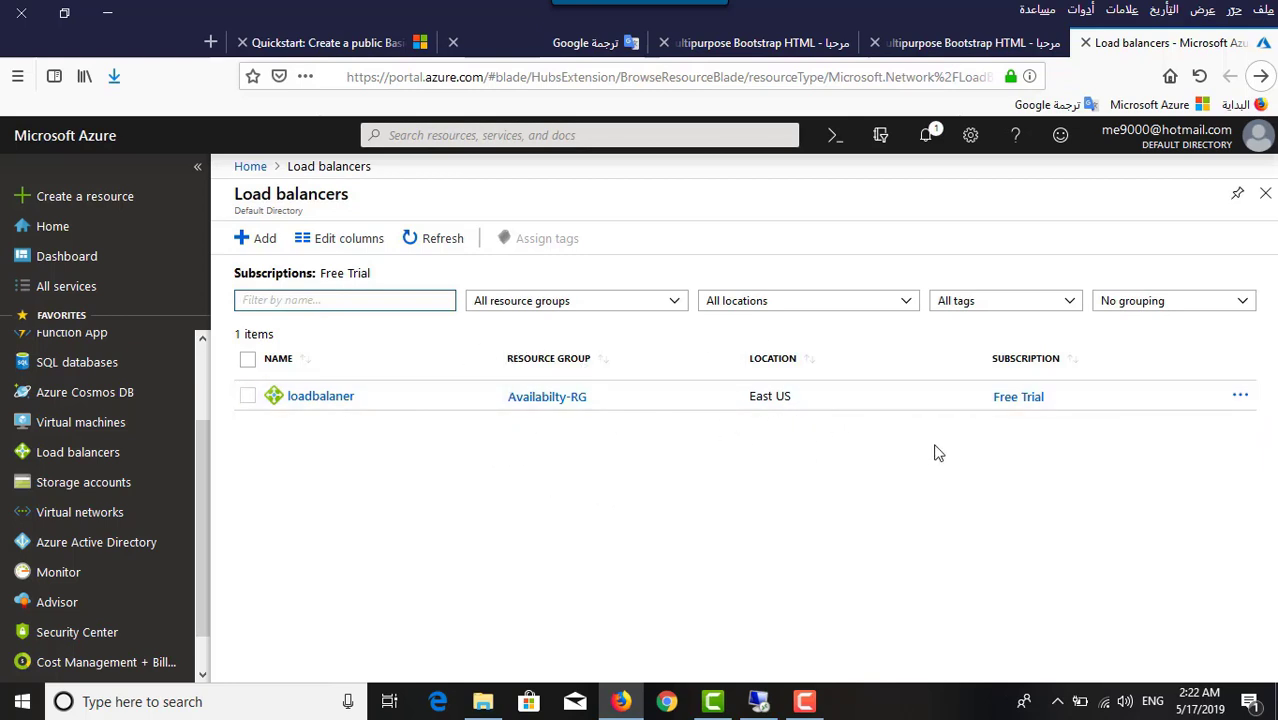
left_click(320, 397)
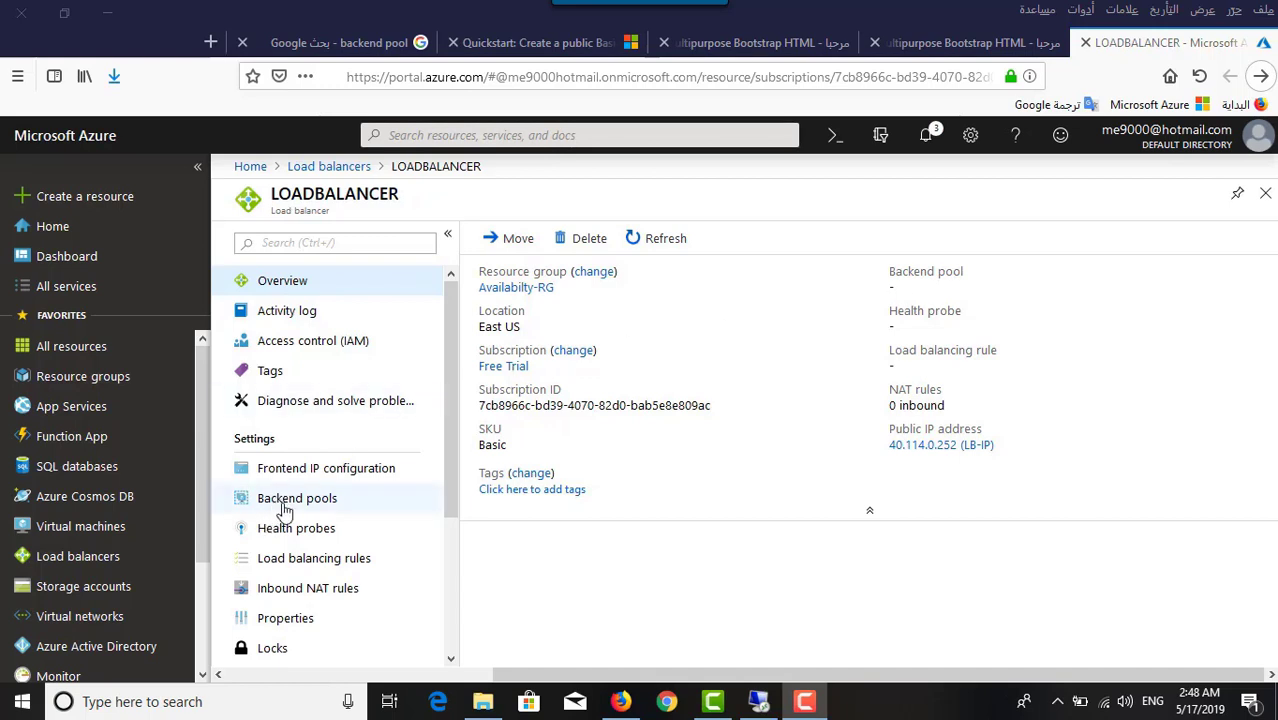
left_click(316, 500)
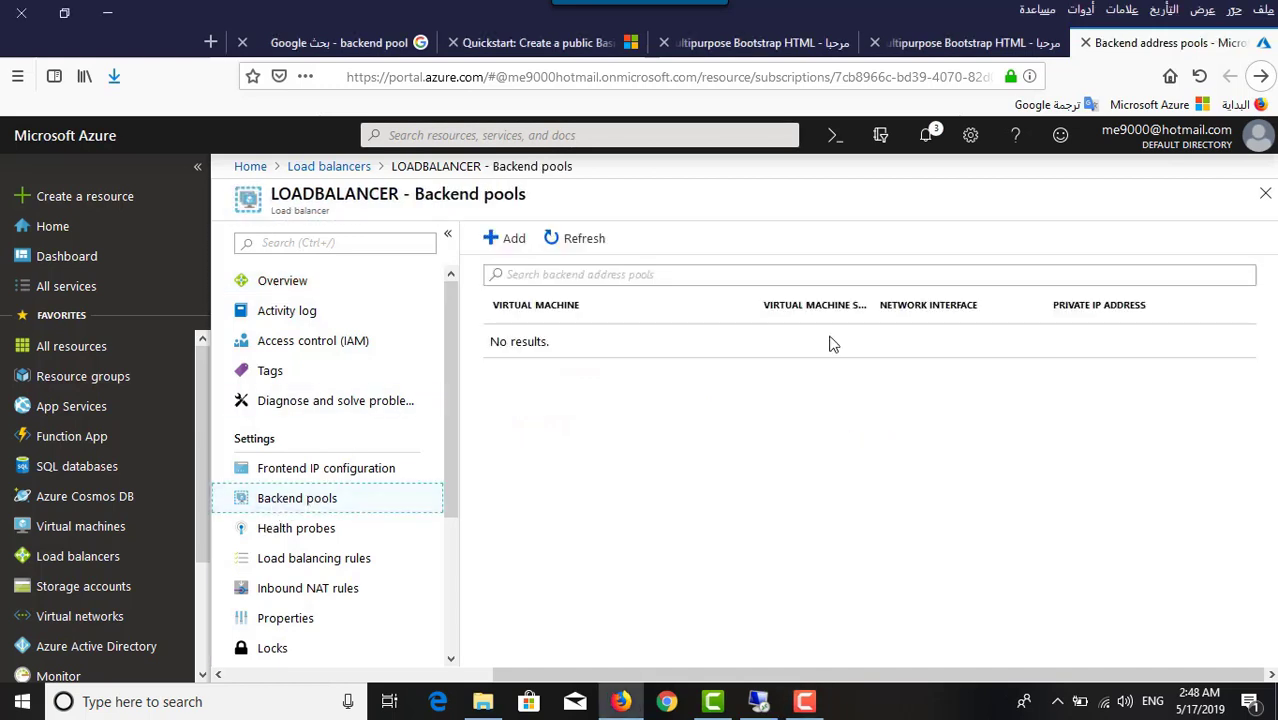
Add a backend pool named MYBACKENDBOOL and associate it to the availability set myAVset
left_click(504, 244)
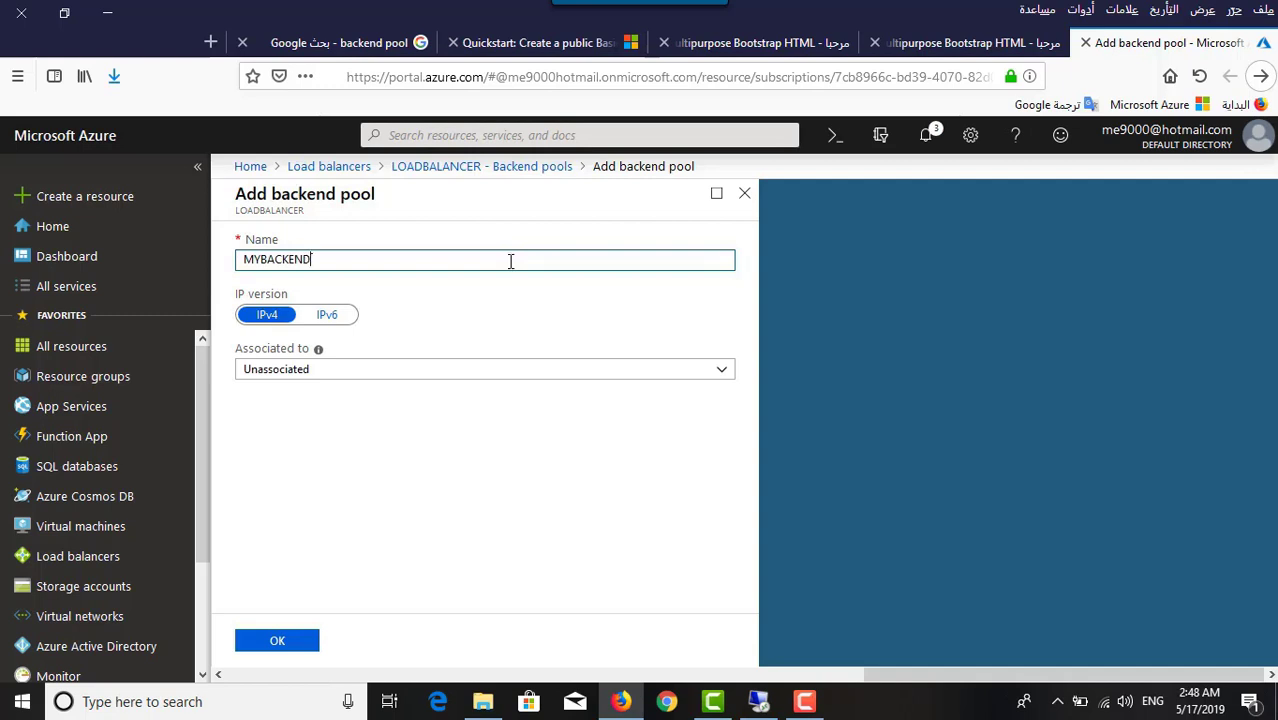
type("OOL")
left_click(312, 372)
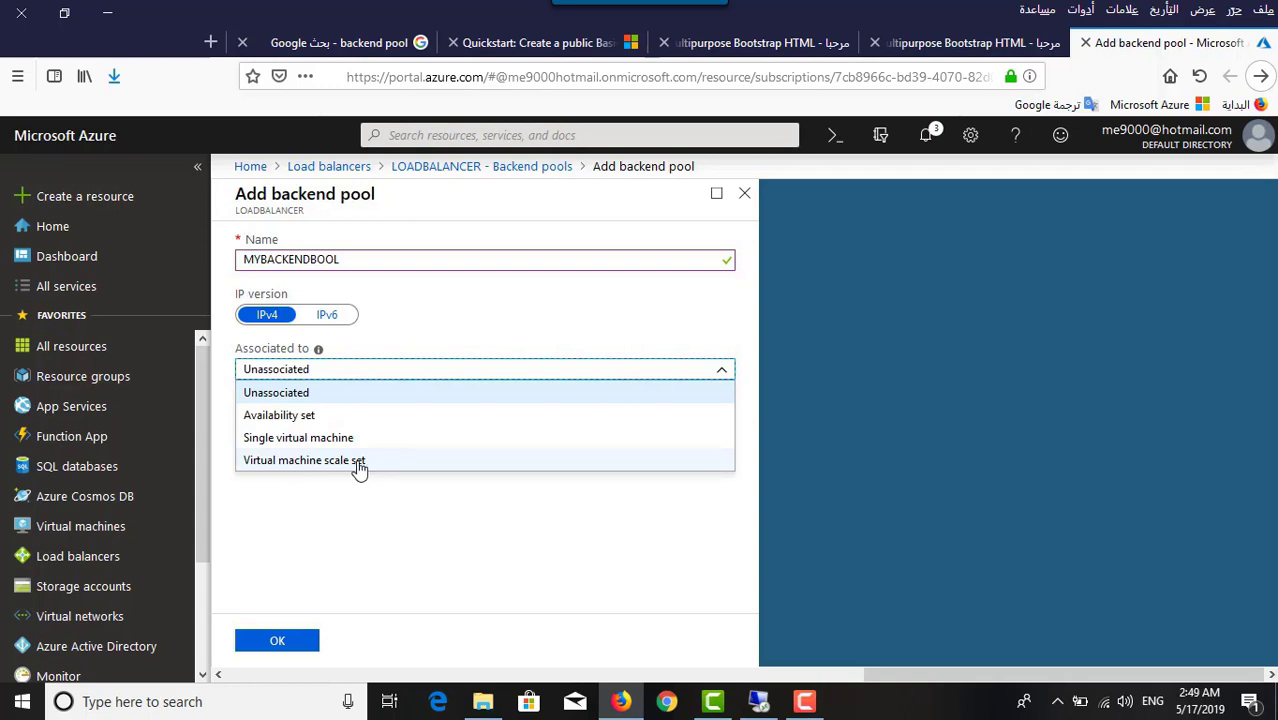
left_click(298, 418)
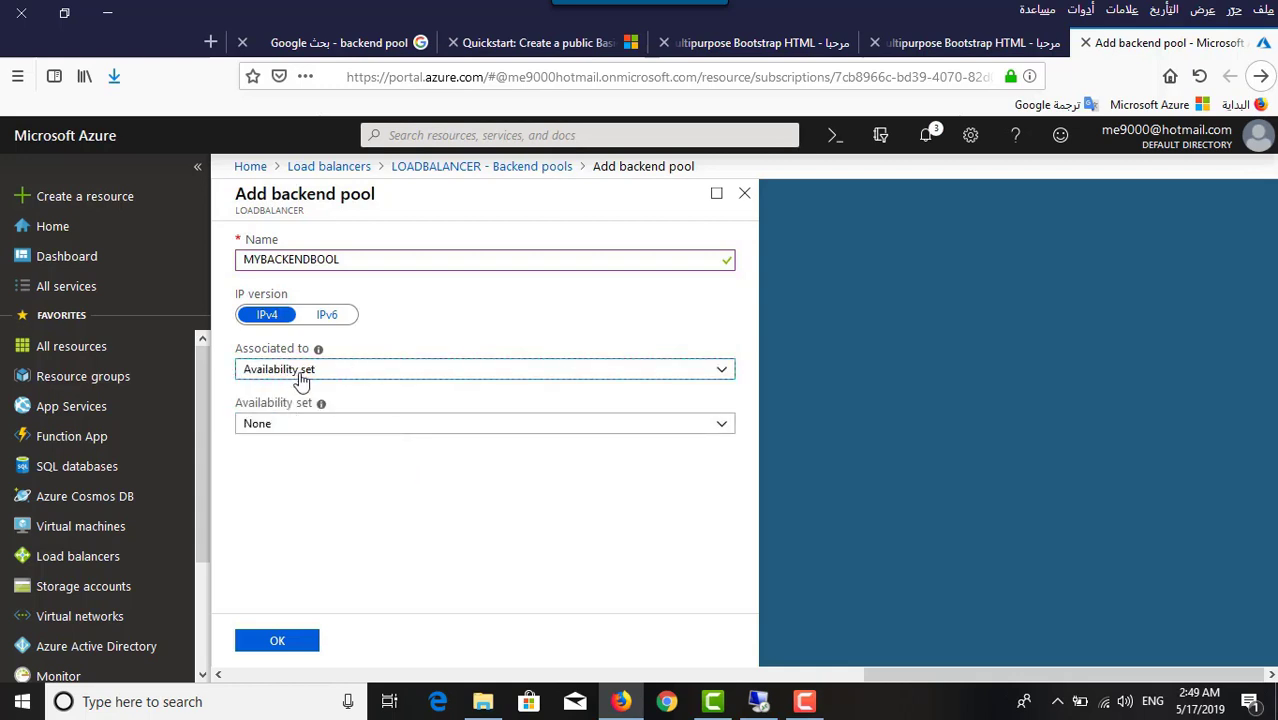
left_click(632, 428)
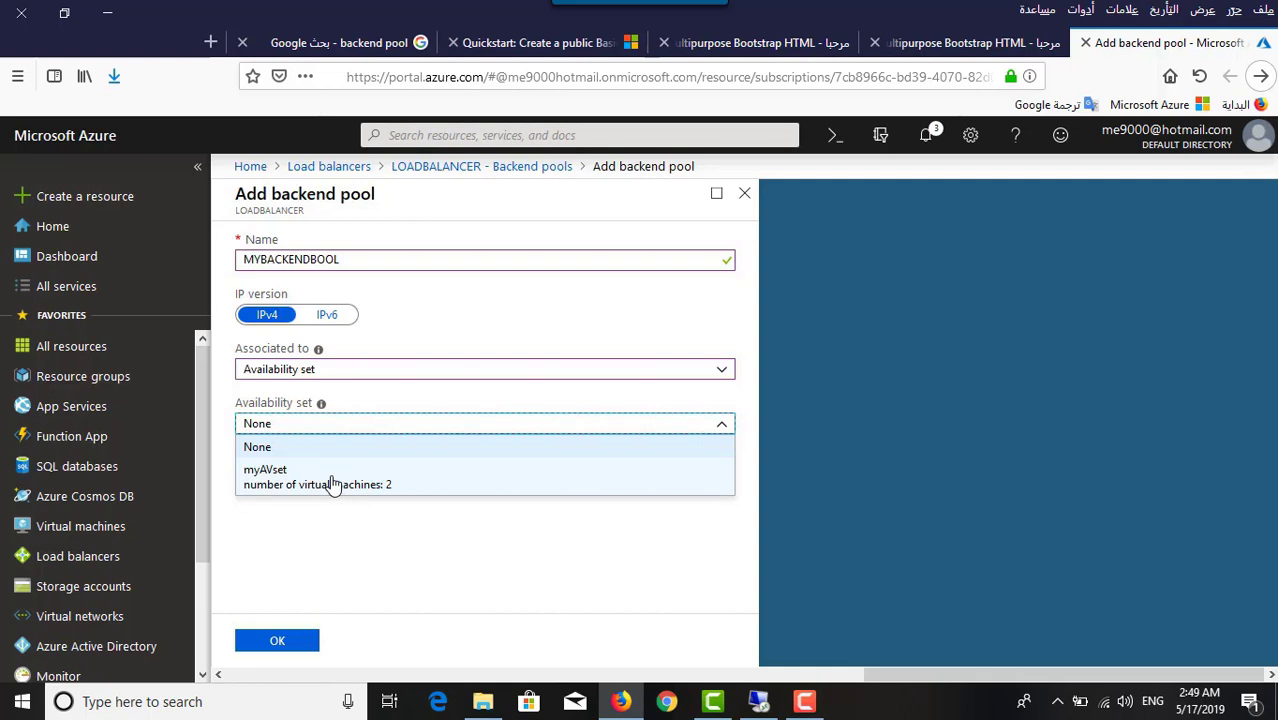
left_click(300, 476)
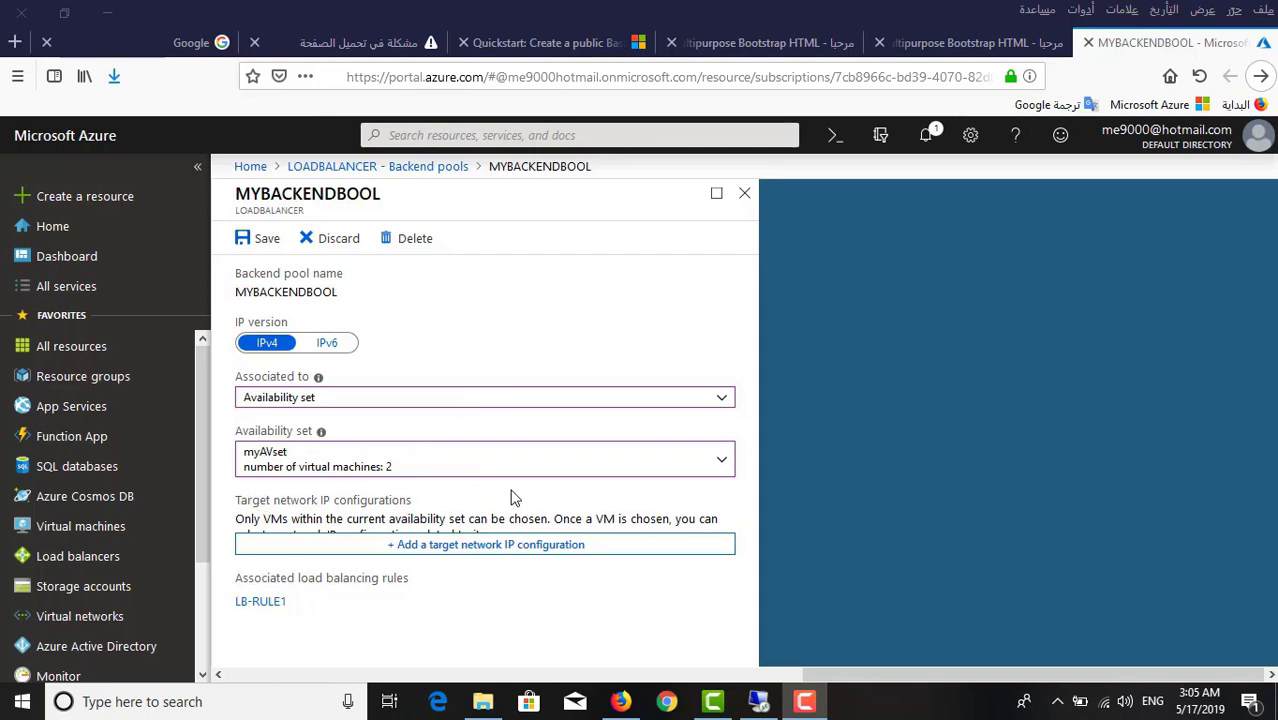
Add a target network IP configuration to the backend pool for virtual machine web1 using ipconfig1 (10.0.2.4)
left_click(497, 547)
scroll(621, 543, "down", 2)
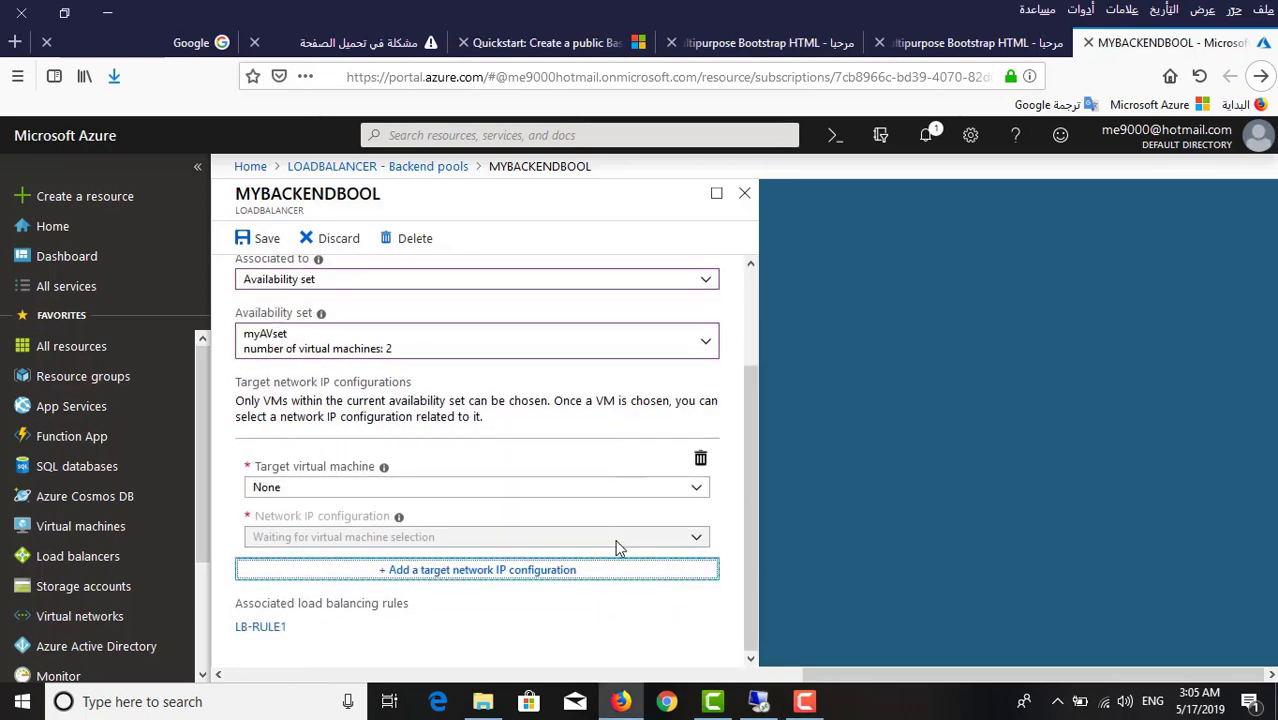
left_click(611, 489)
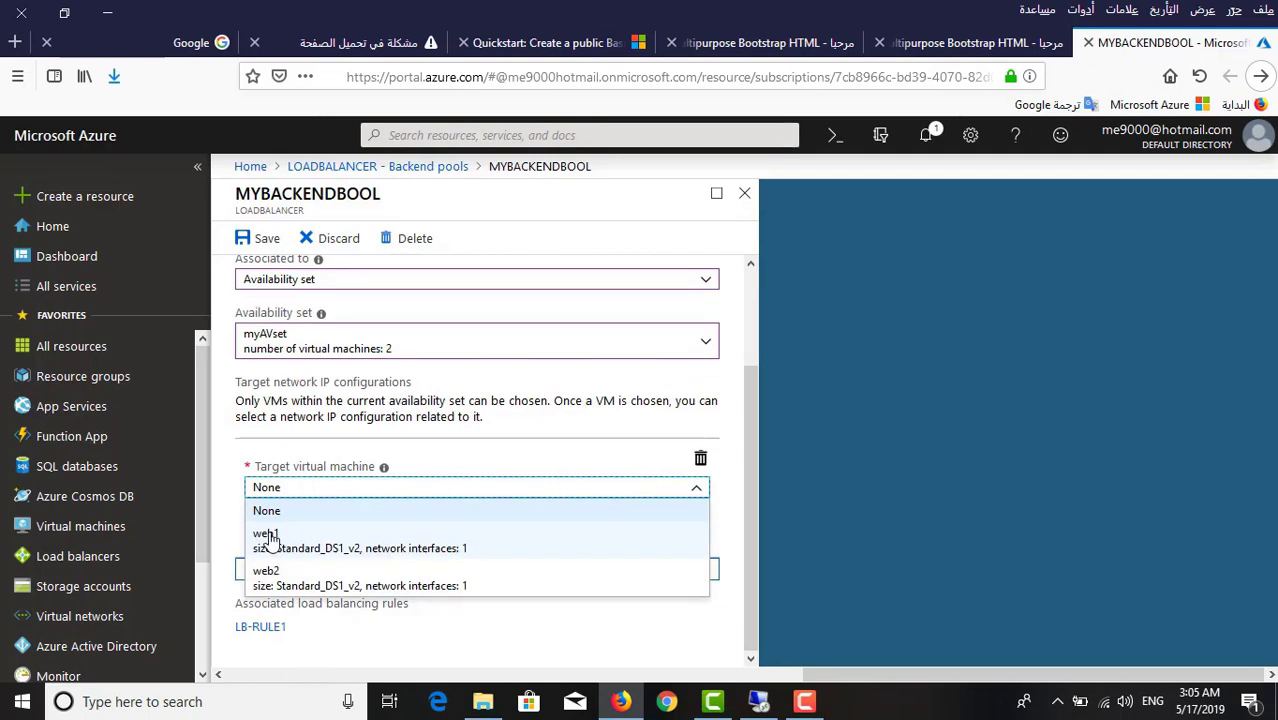
left_click(465, 550)
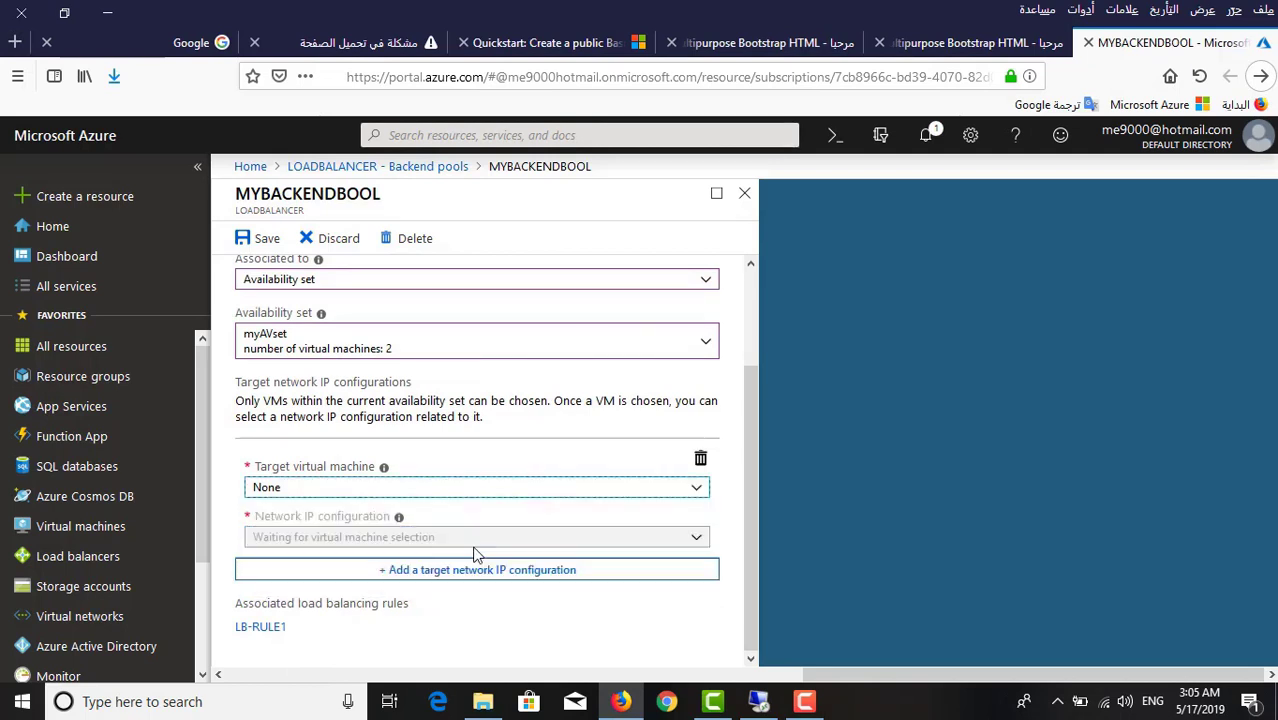
left_click(690, 556)
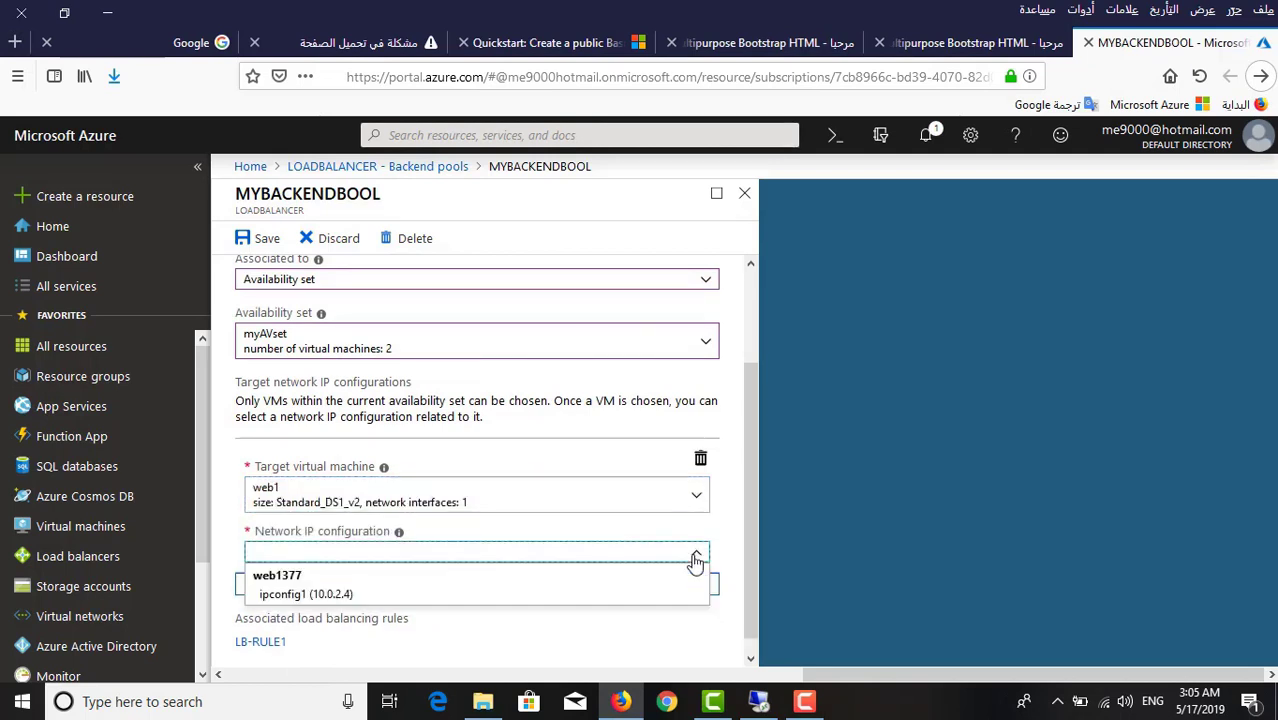
left_click(330, 595)
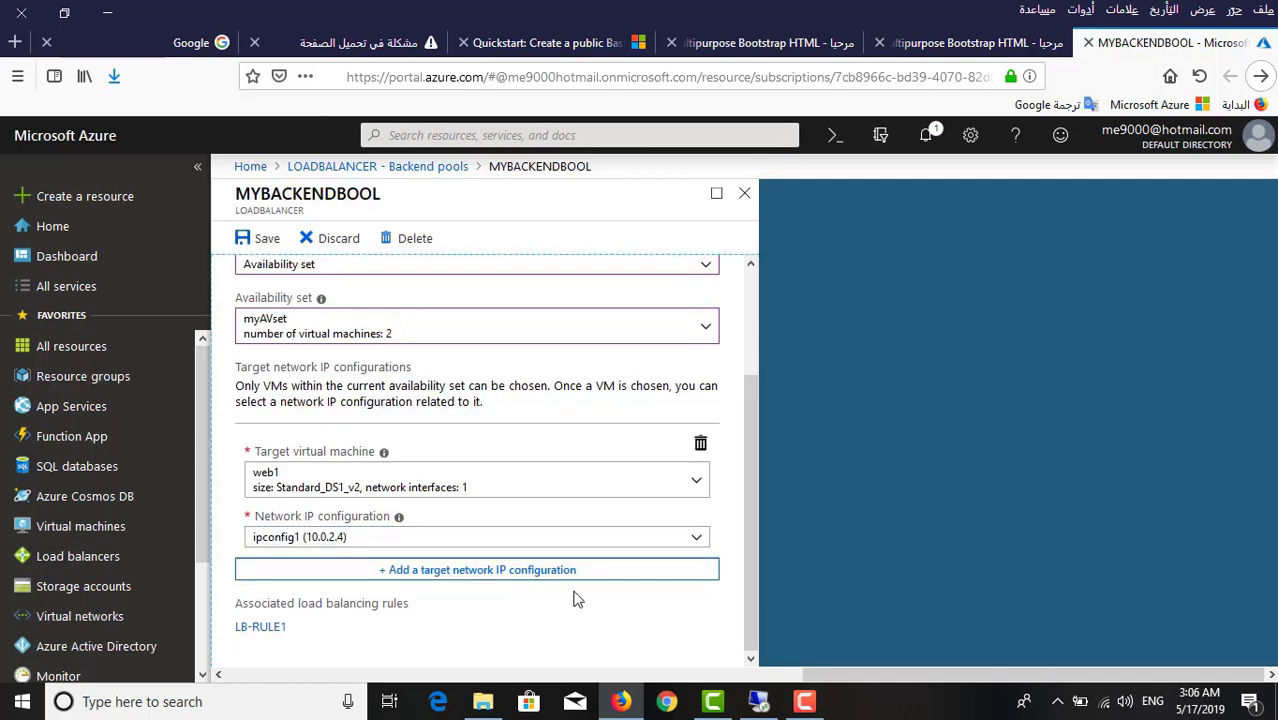
Add a second target network IP configuration for virtual machine web2 using ipconfig1 (10.0.2.8) and save the backend pool
left_click(533, 573)
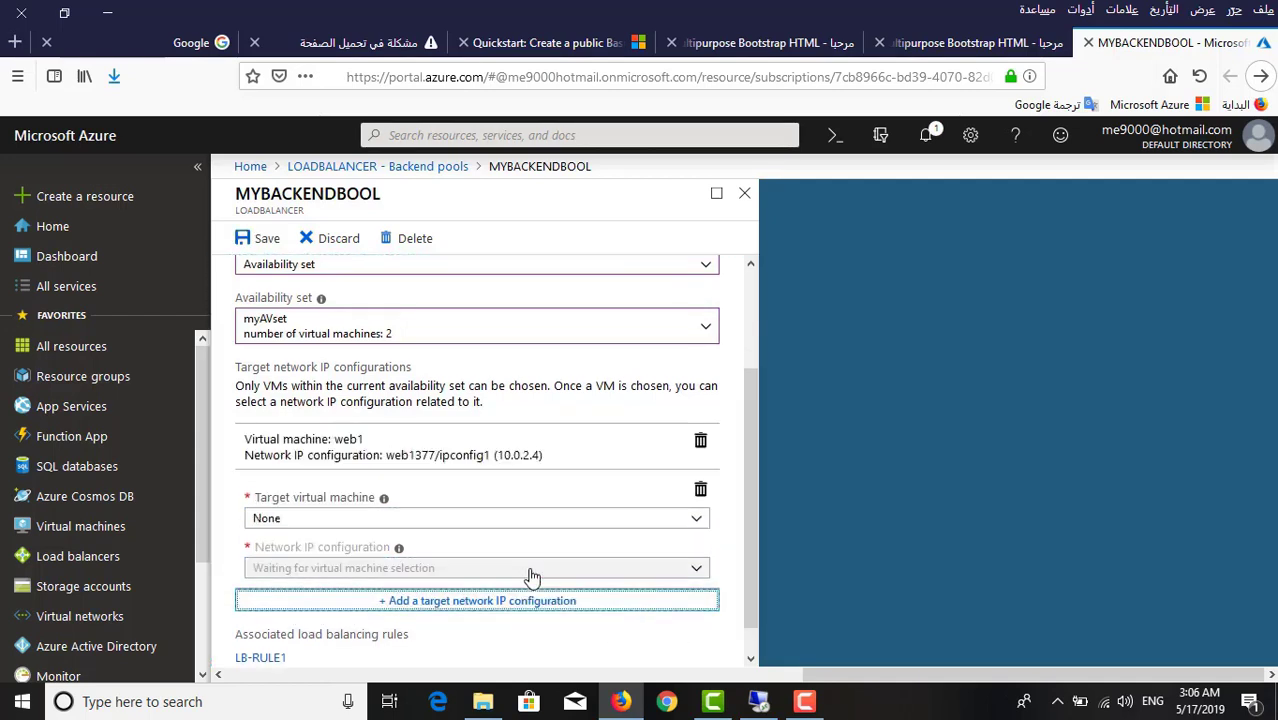
left_click(690, 520)
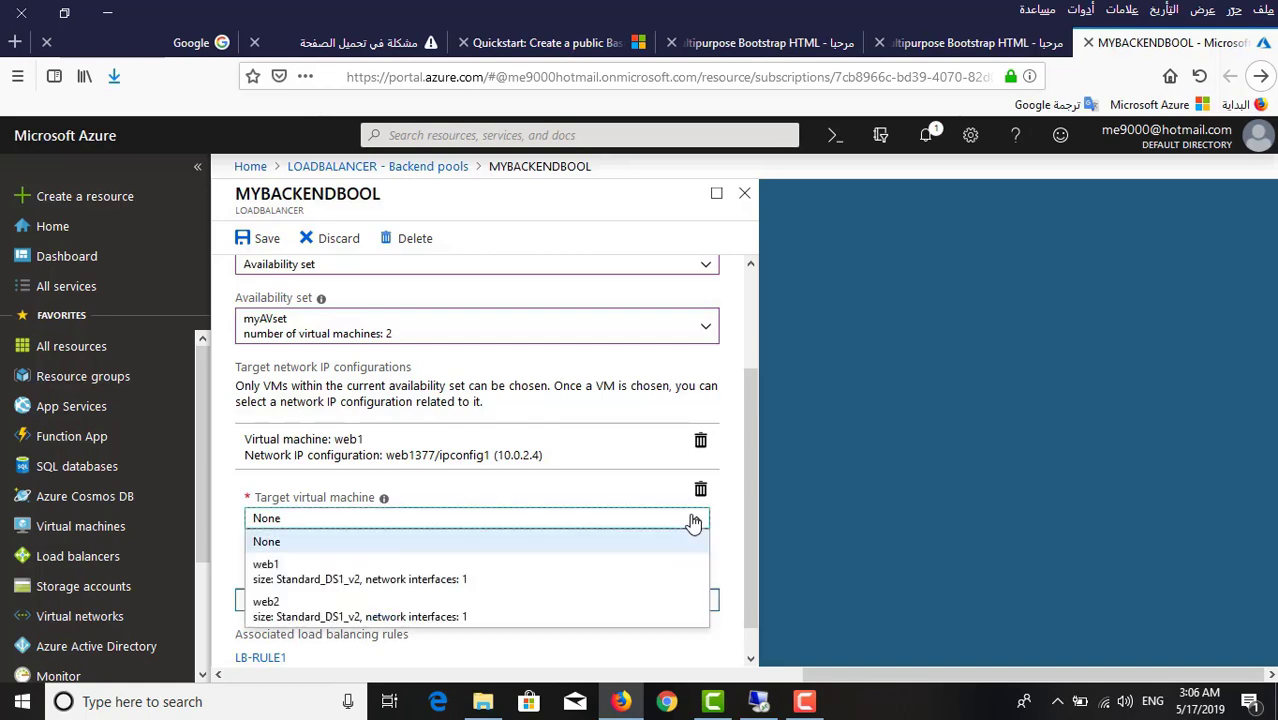
left_click(456, 609)
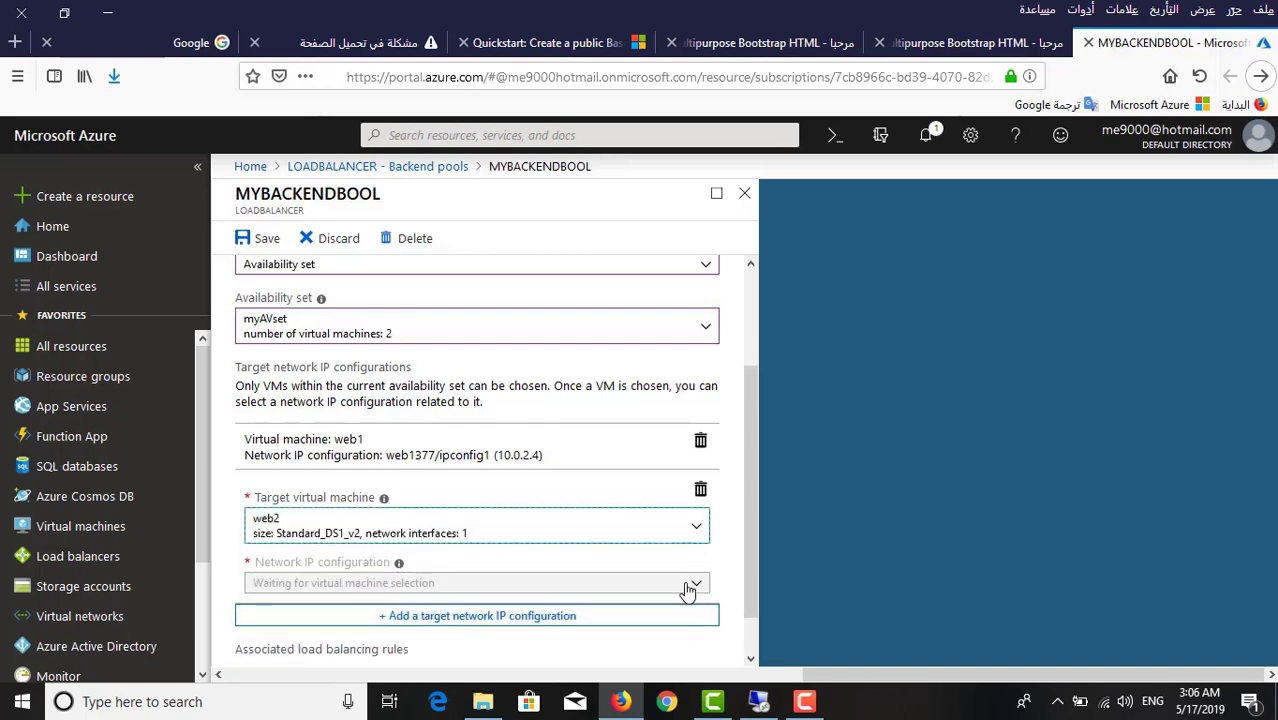
scroll(688, 591, "down", 1)
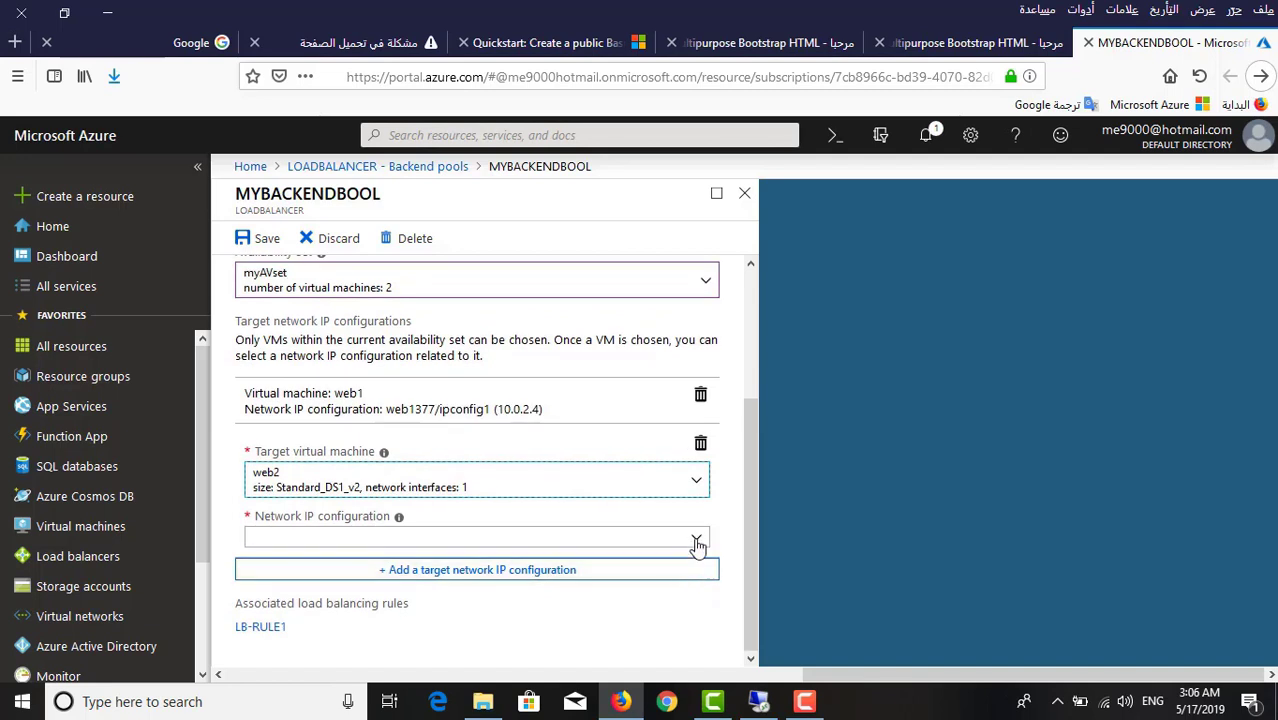
left_click(697, 541)
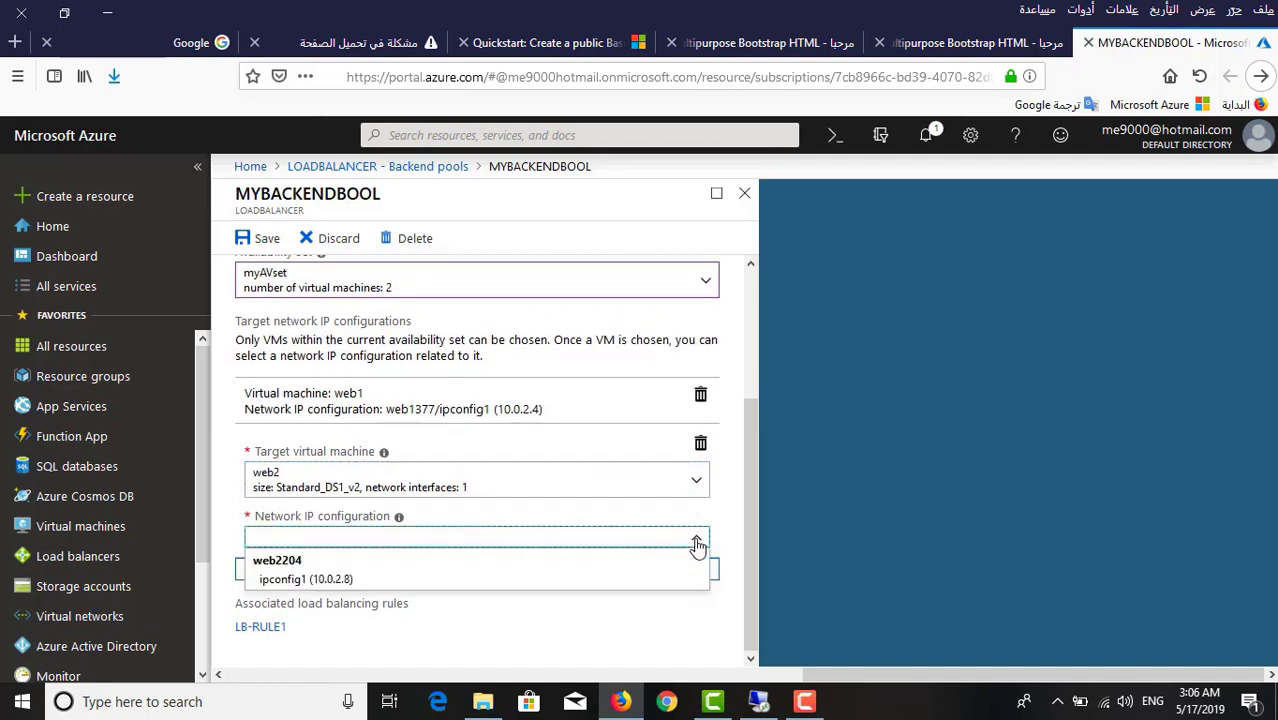
left_click(323, 579)
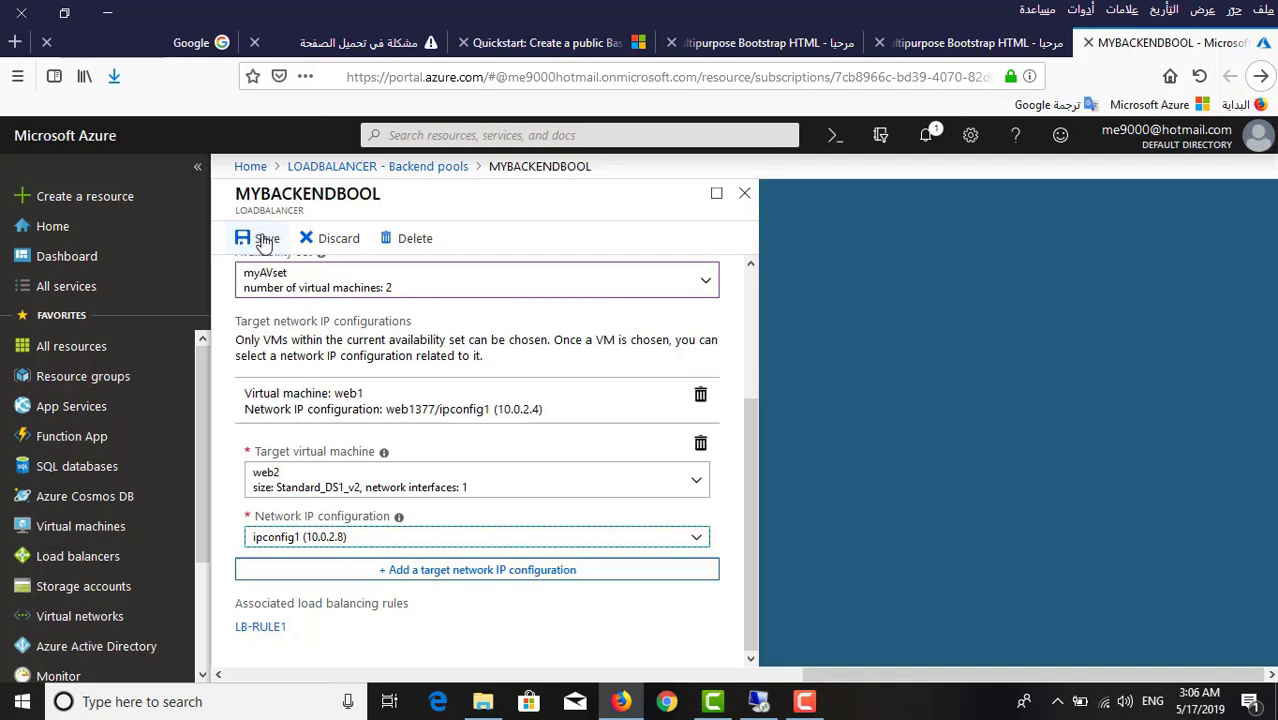
left_click(263, 241)
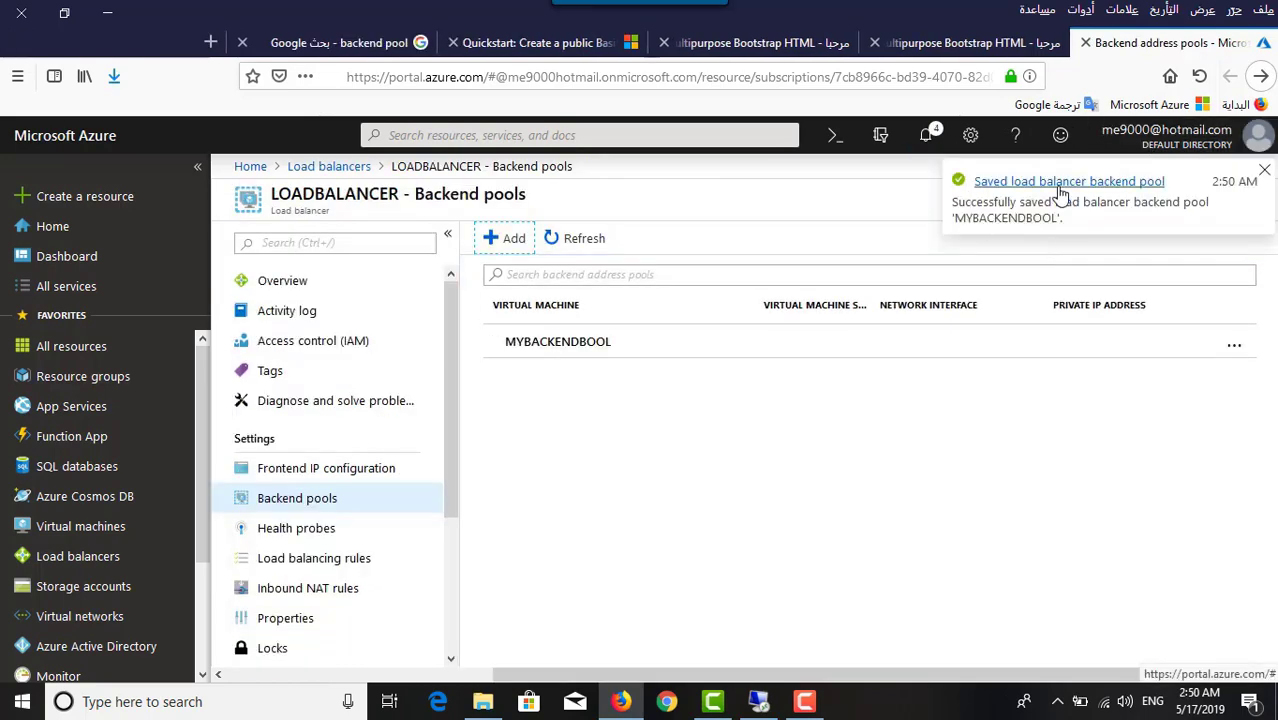
Go back to the load balancers list and reopen LOADBALANCER to check the backend pool in its overview
left_click(791, 468)
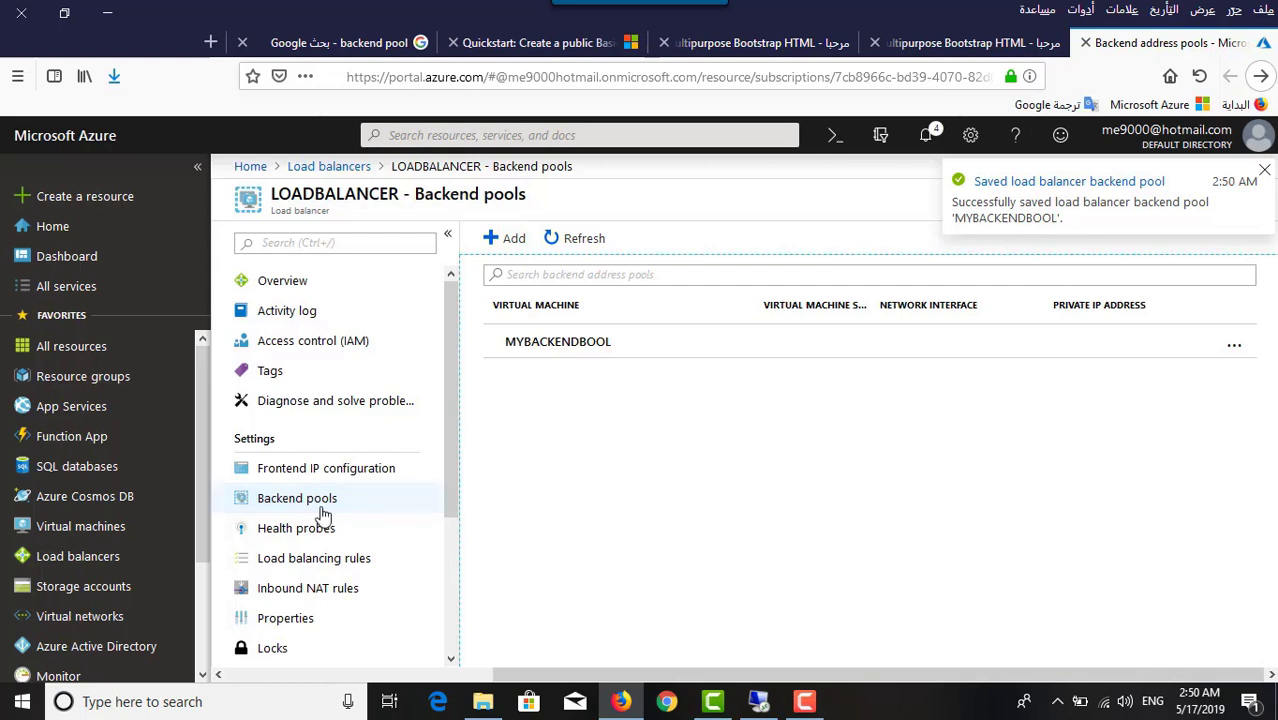
left_click(349, 170)
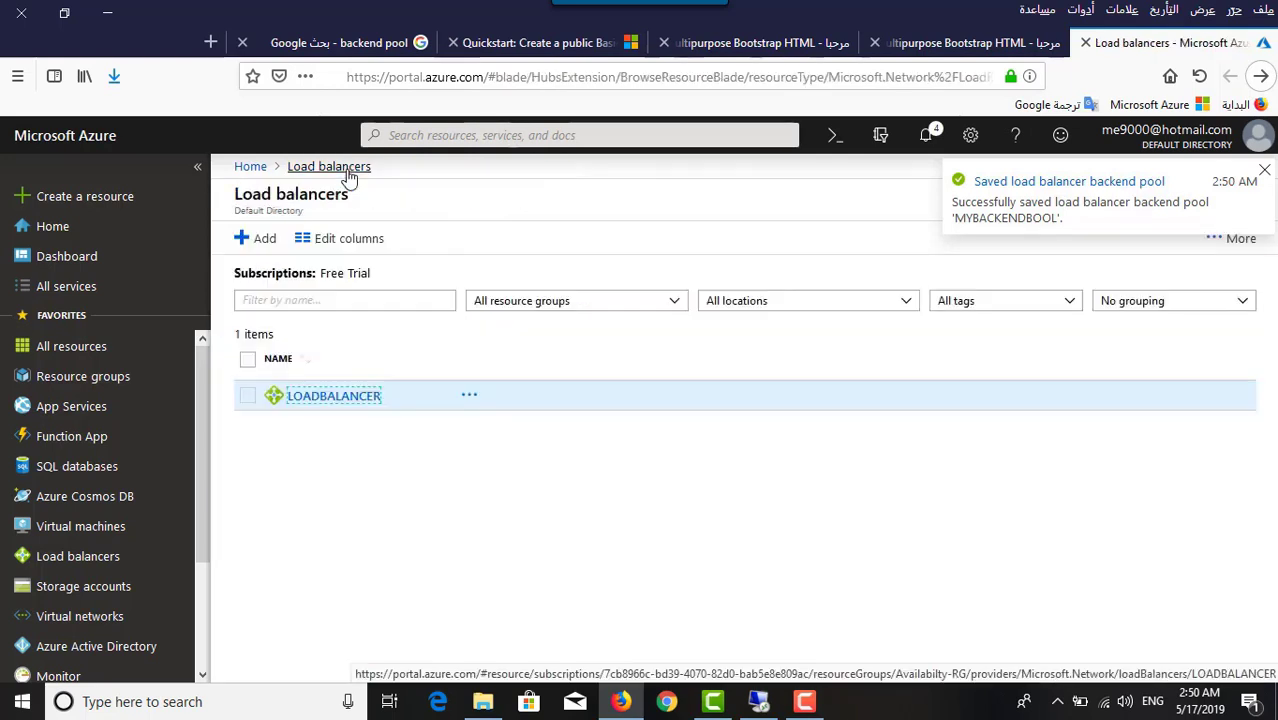
left_click(334, 397)
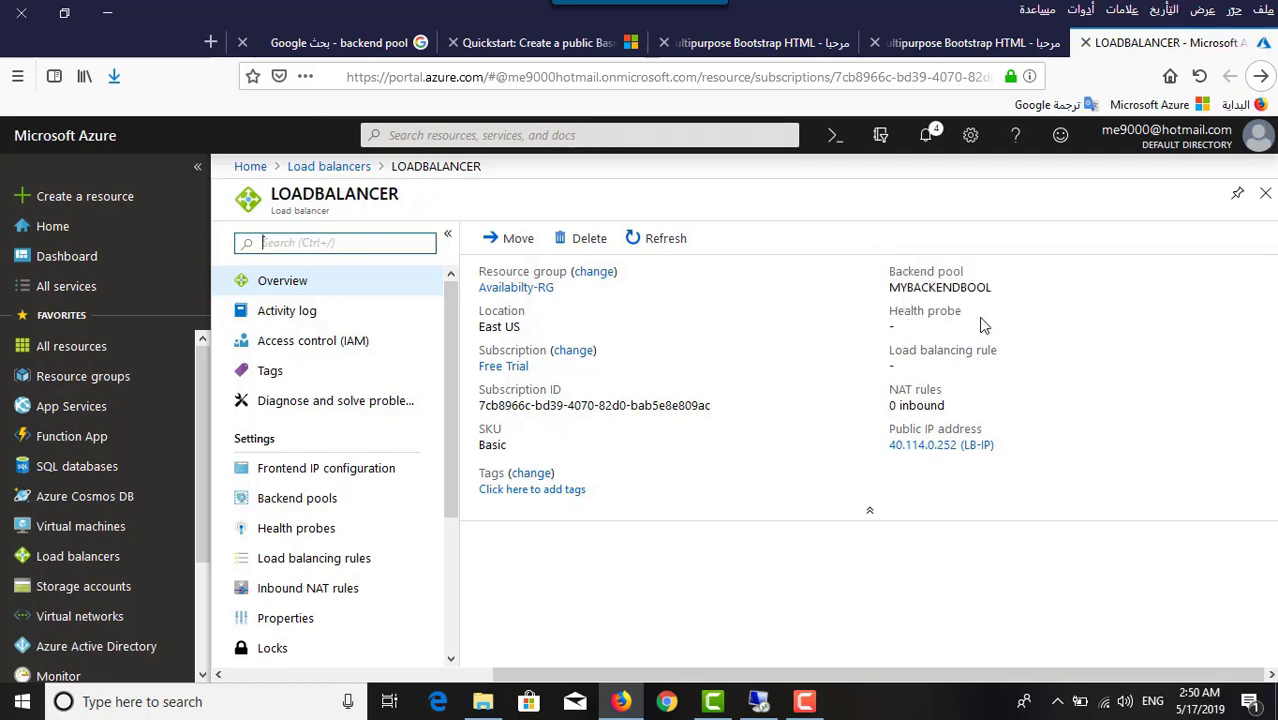
Start adding a health probe to LOADBALANCER and name it MYHEALTHPROBE
left_click(324, 532)
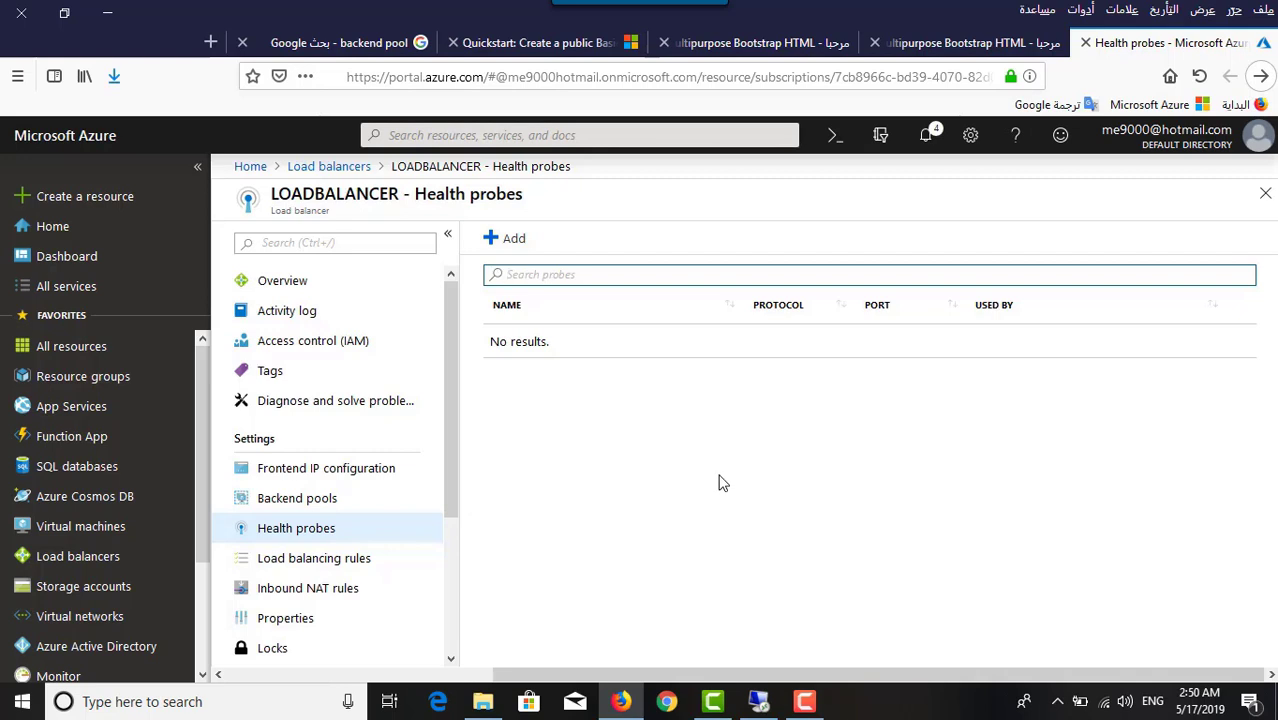
left_click(497, 240)
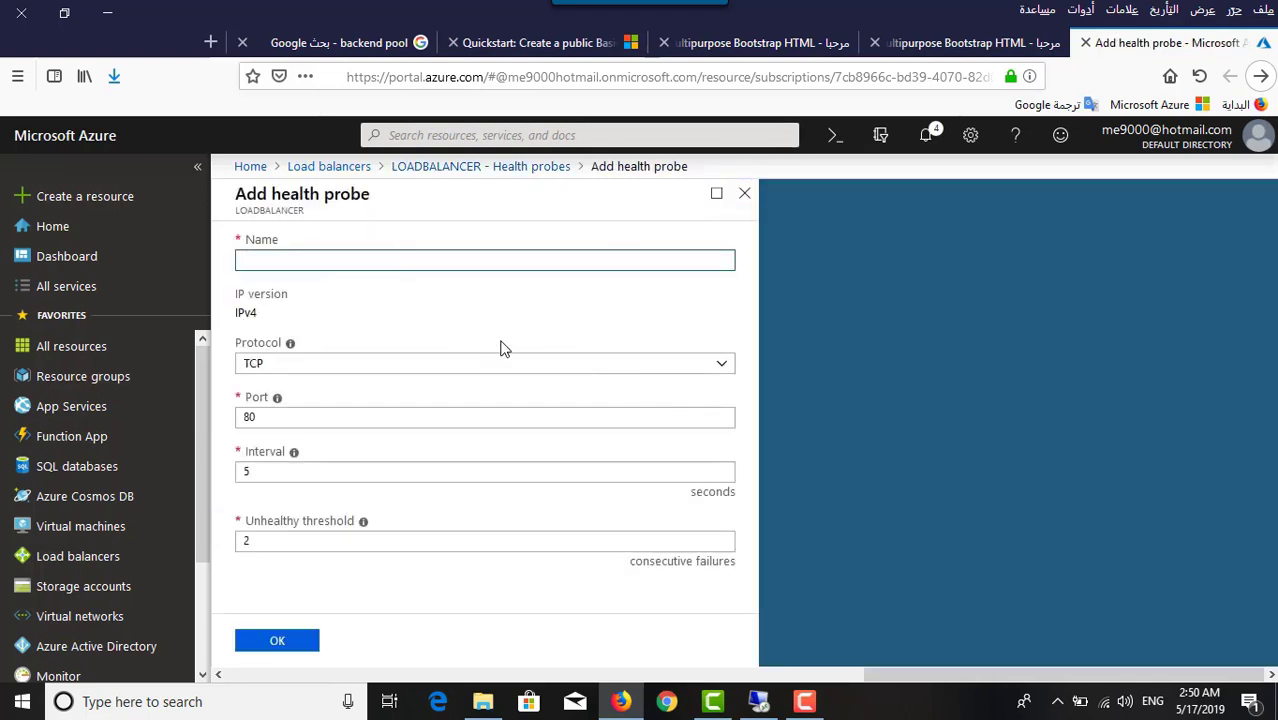
type("MYHEA")
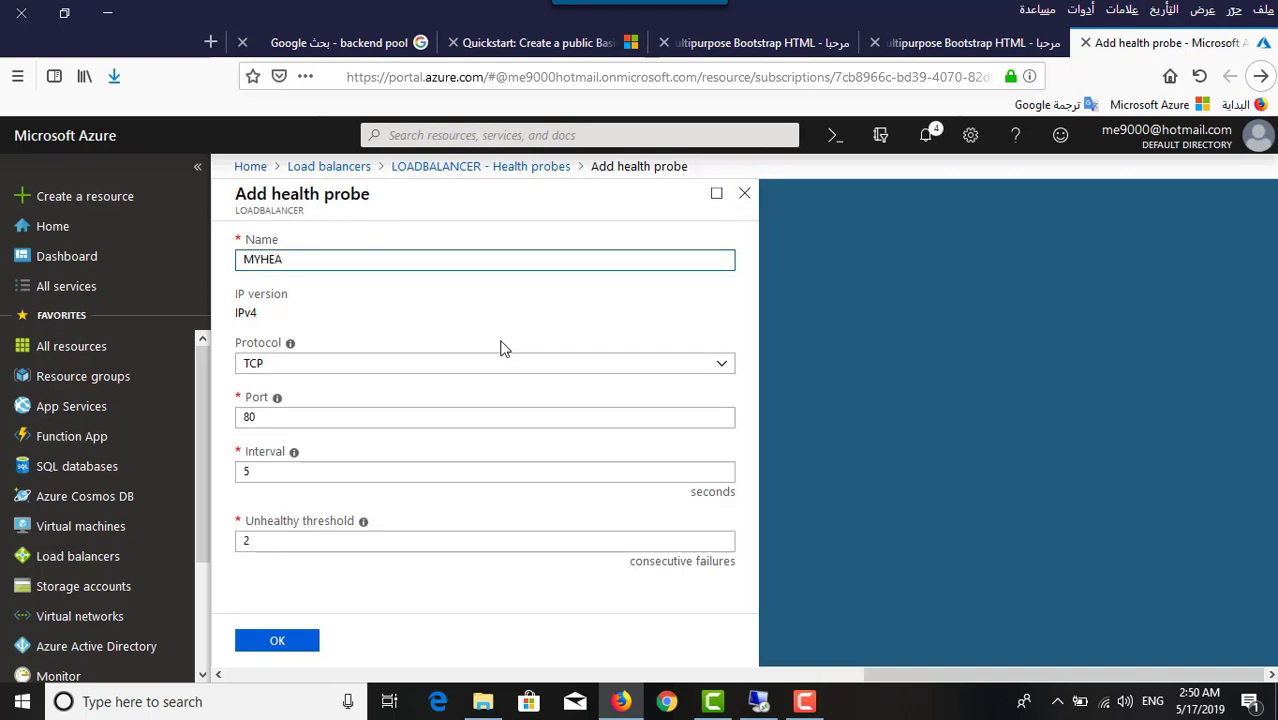
type("LTHPROBE")
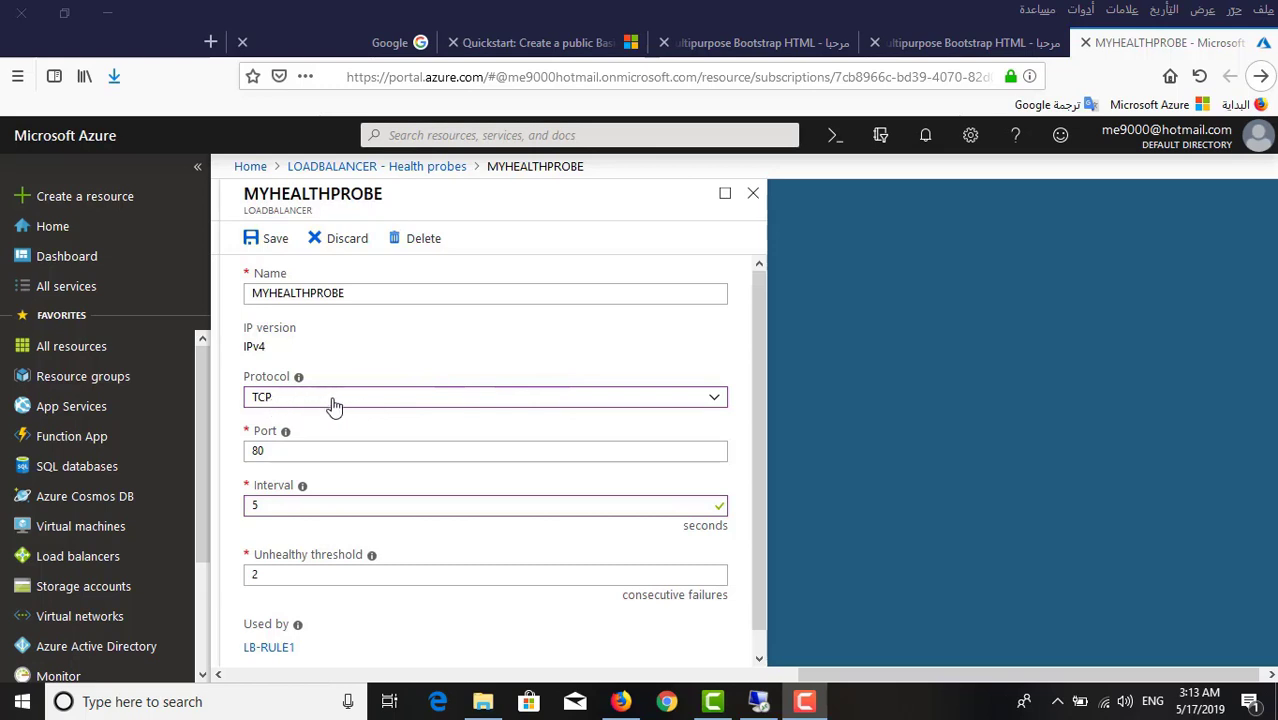
Try HTTP as the health probe's protocol and look over the remaining probe settings
left_click(431, 400)
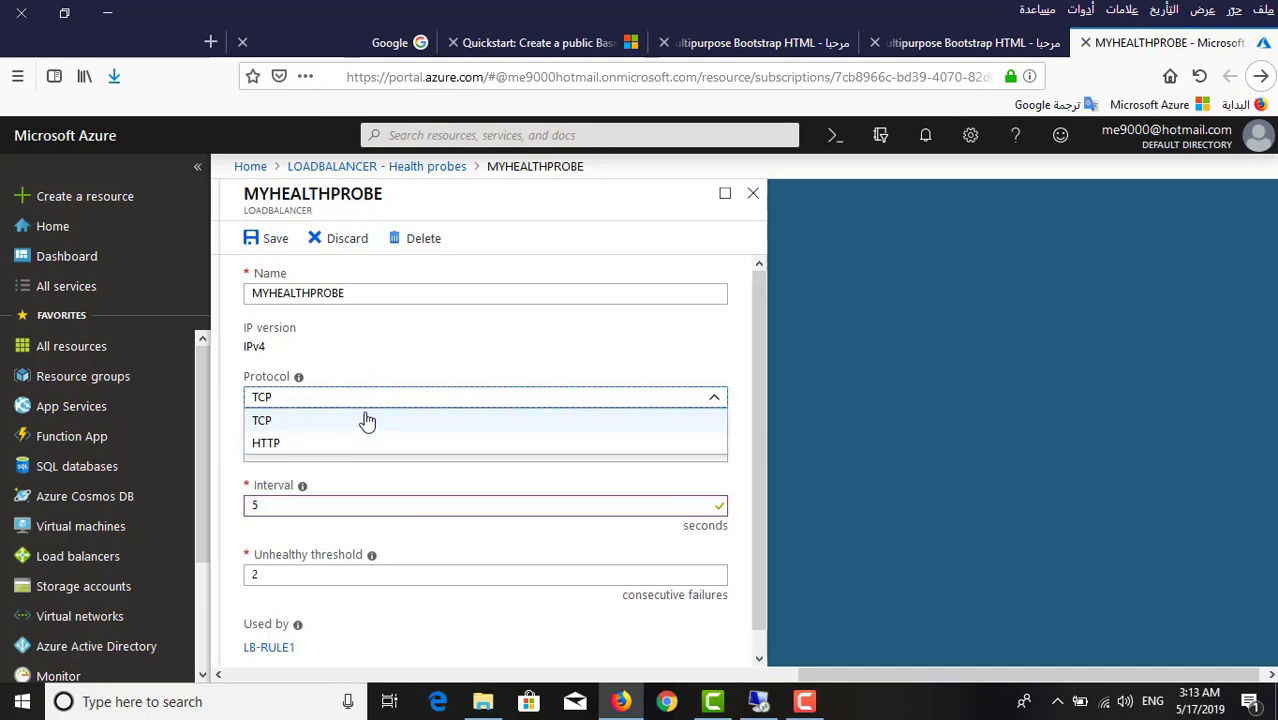
left_click(283, 448)
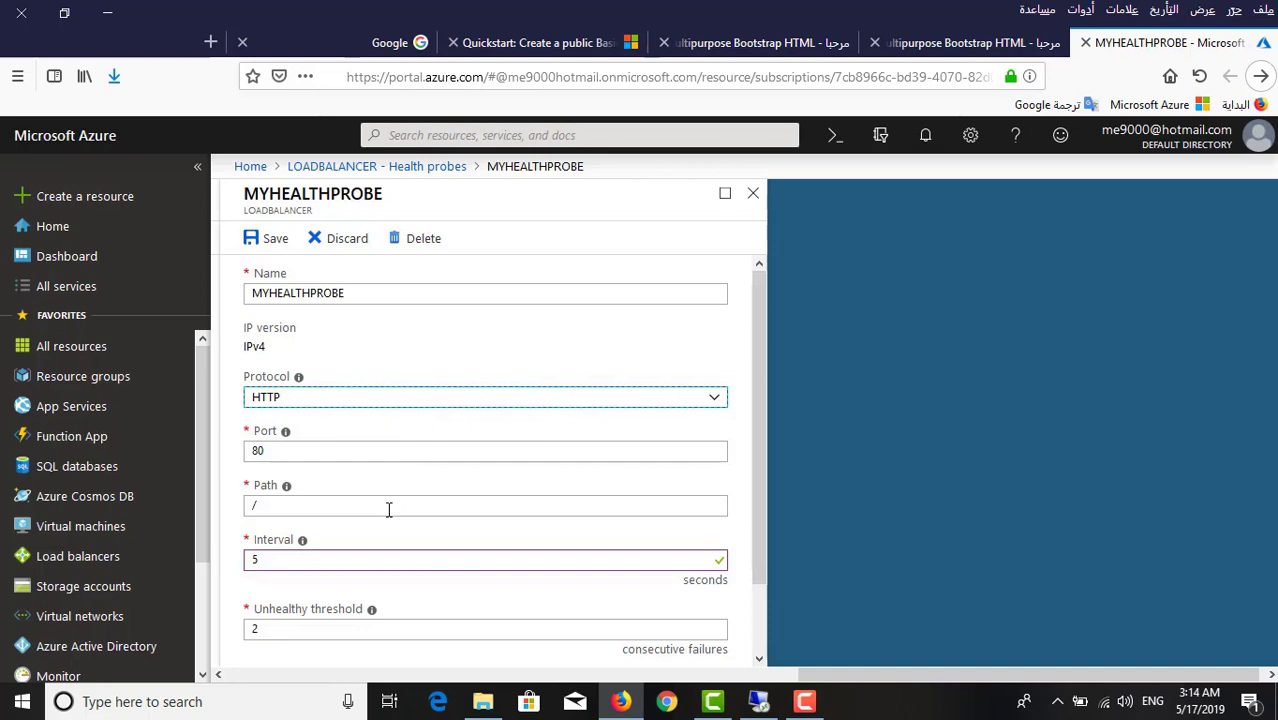
scroll(388, 512, "down", 2)
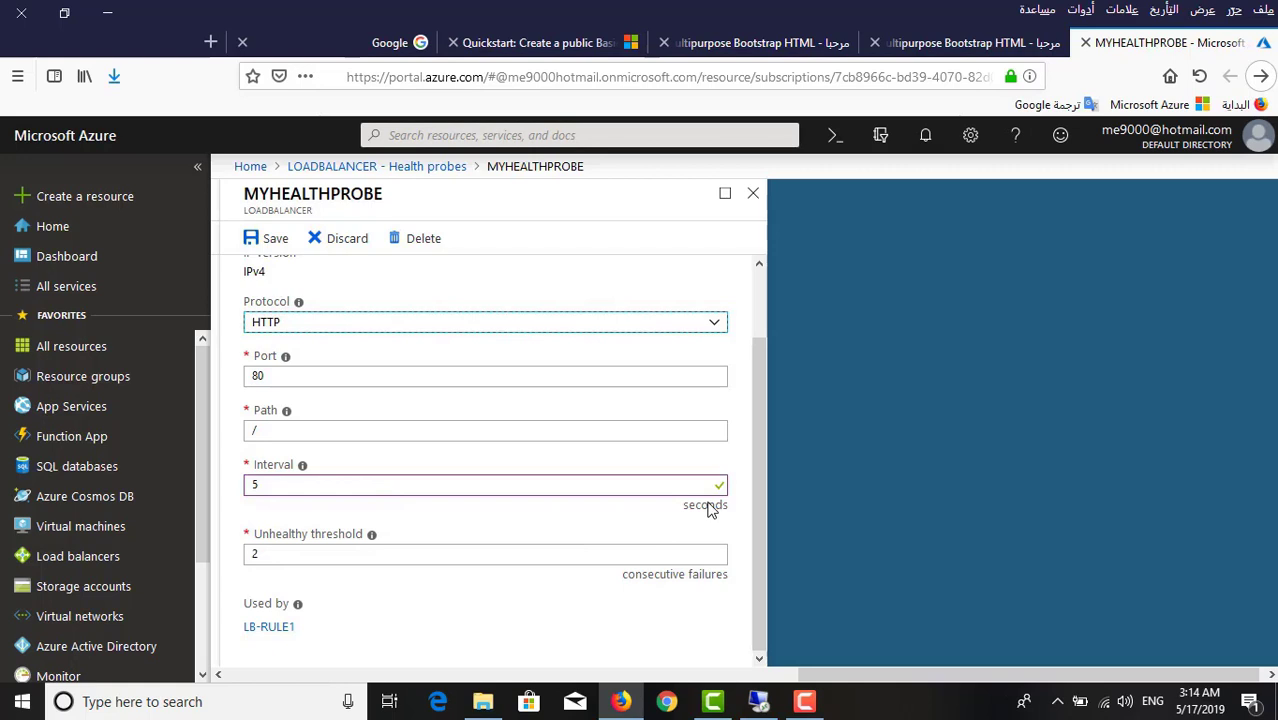
Set the health probe's interval to 7 seconds and create it with TCP on port 80 and an unhealthy threshold of 2
left_click(600, 486)
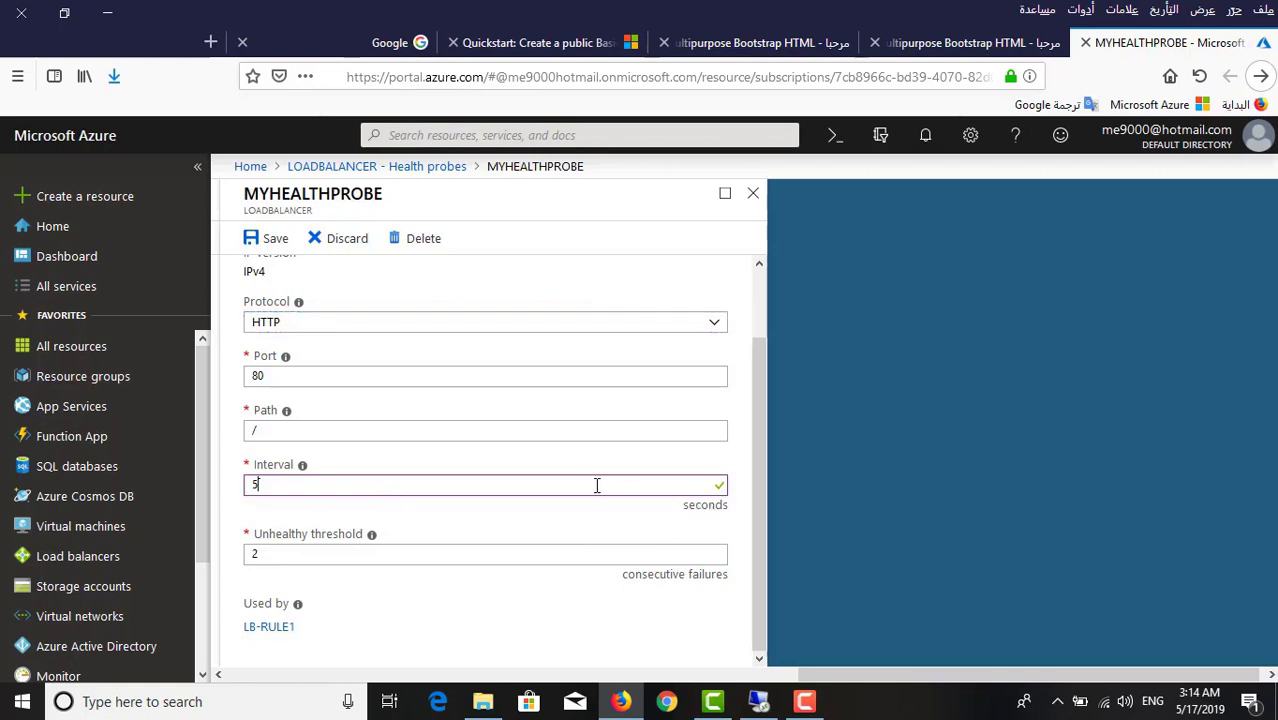
double_click(255, 487)
type("7")
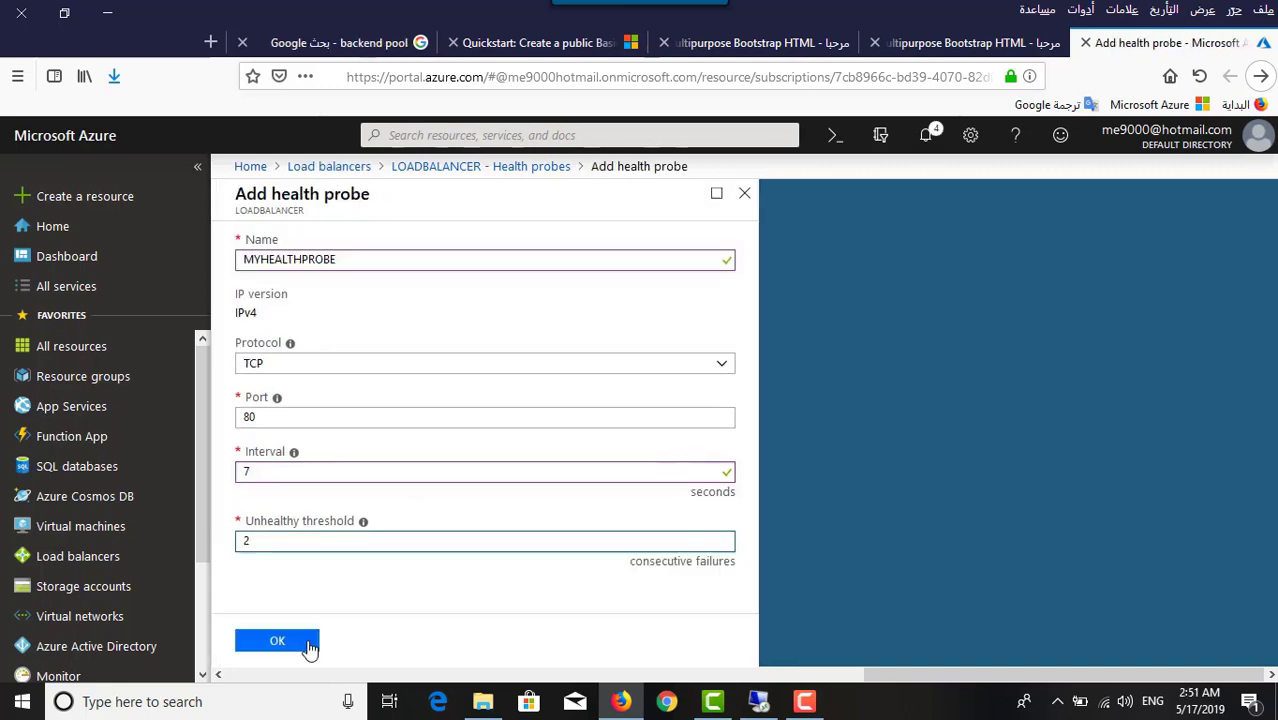
left_click(305, 648)
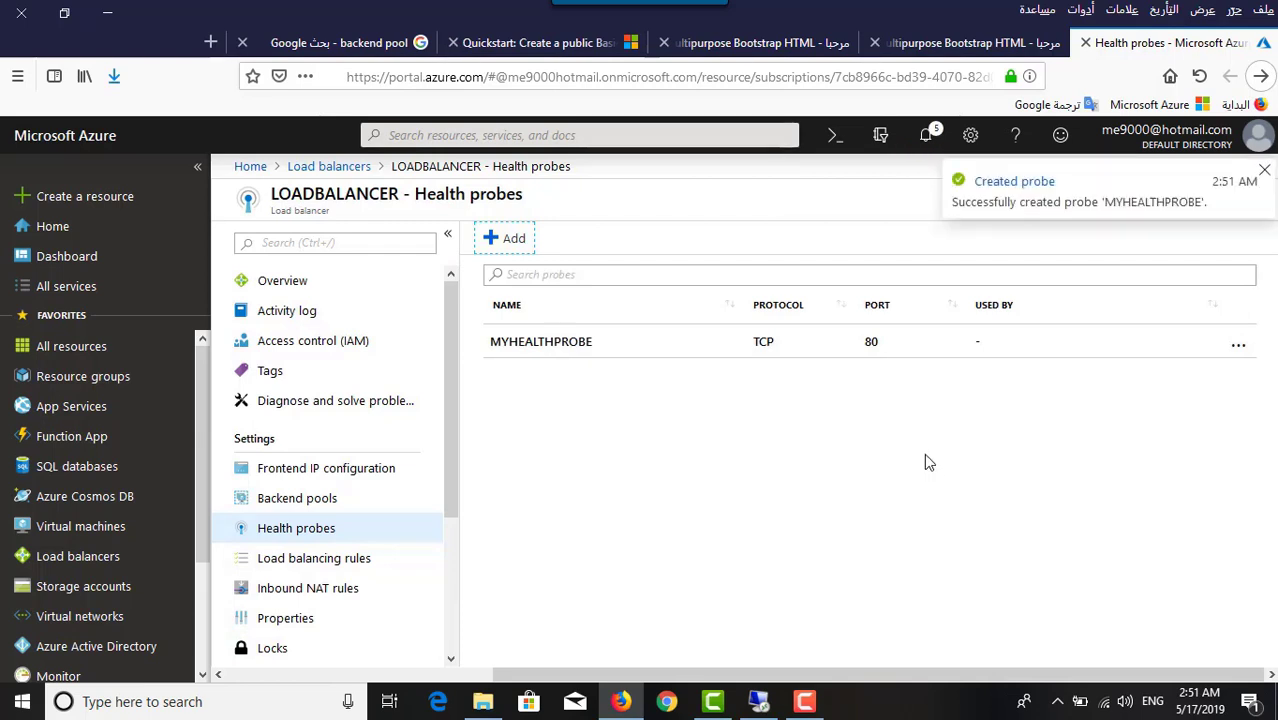
Reopen LOADBALANCER from the load balancers list and start adding a load balancing rule named LB-RULE1
left_click(322, 168)
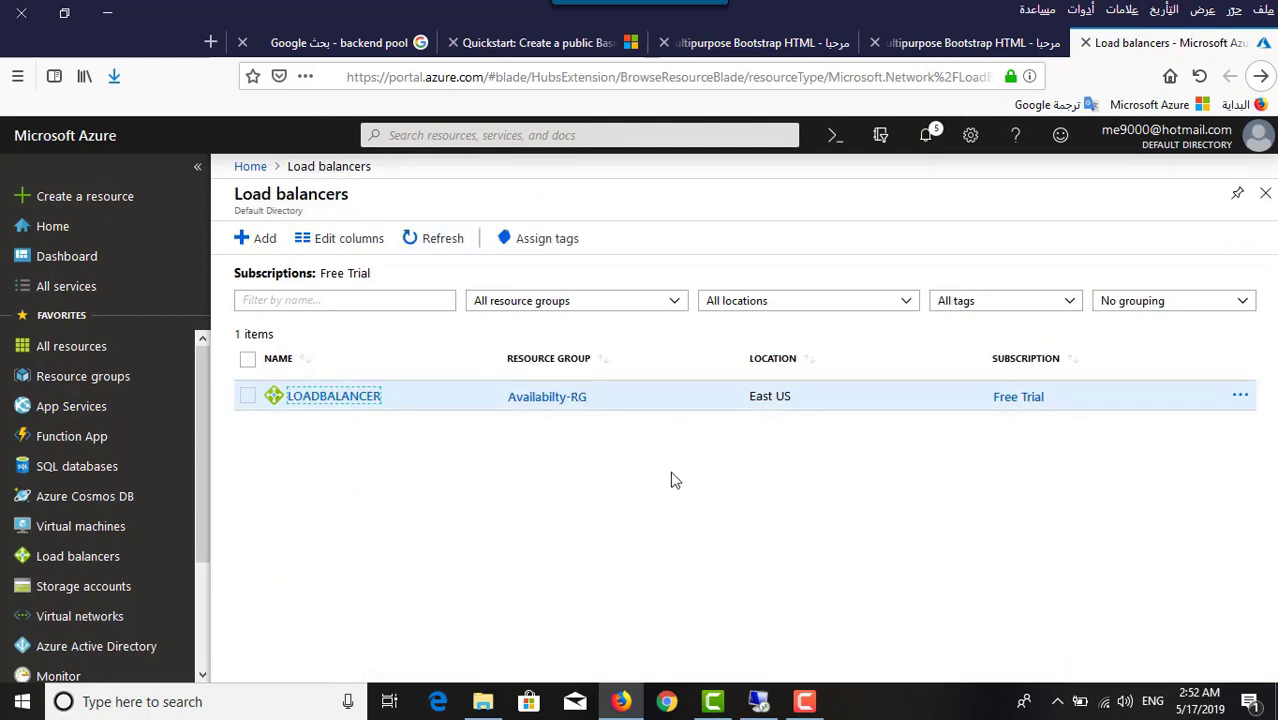
left_click(347, 405)
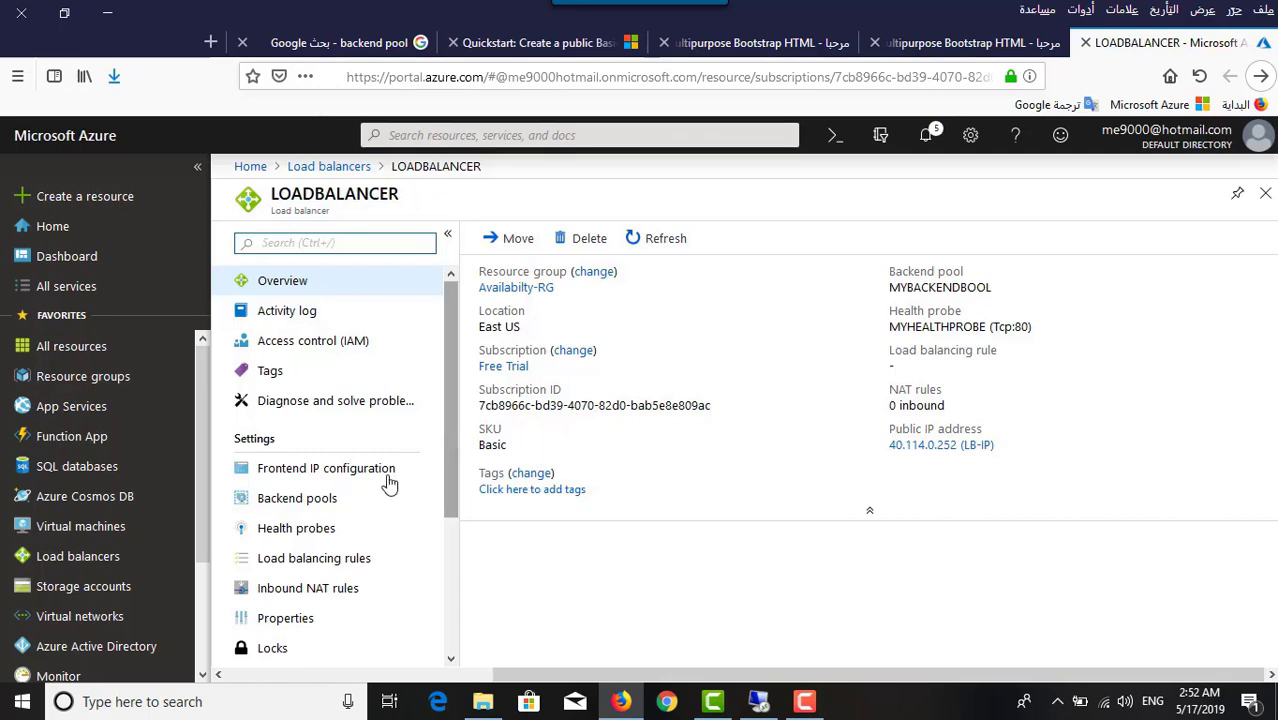
left_click(318, 558)
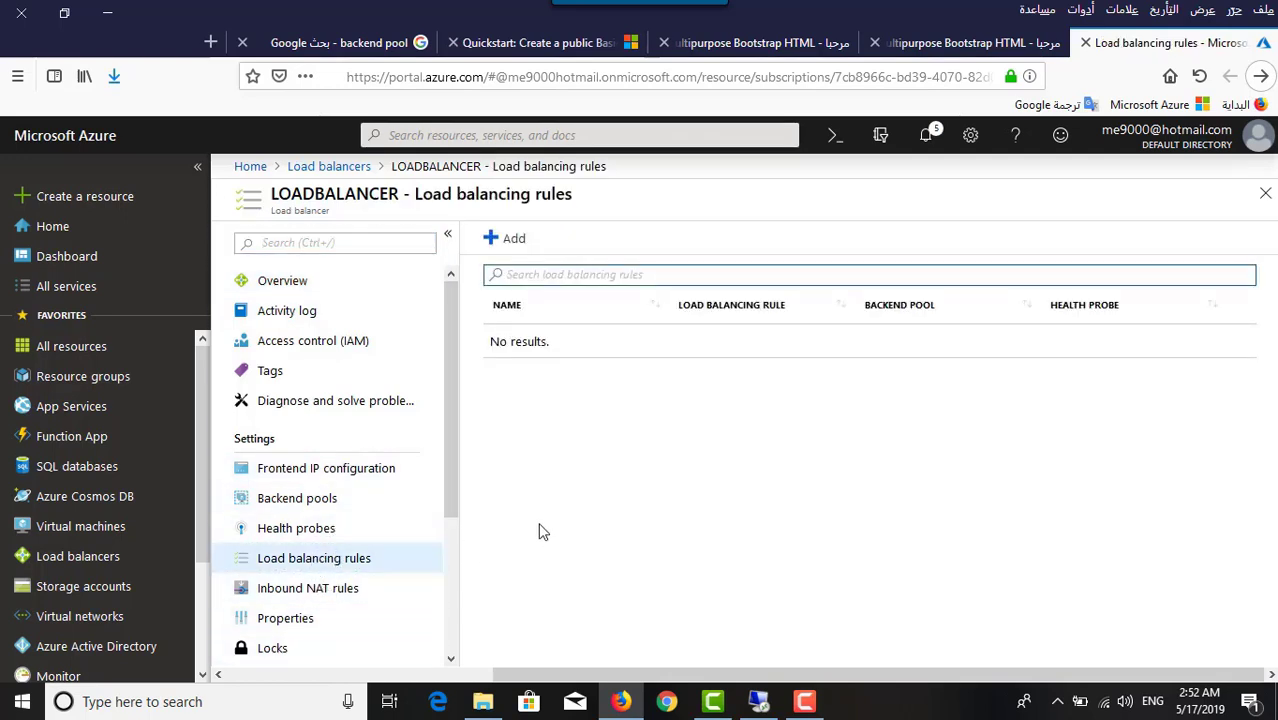
left_click(508, 242)
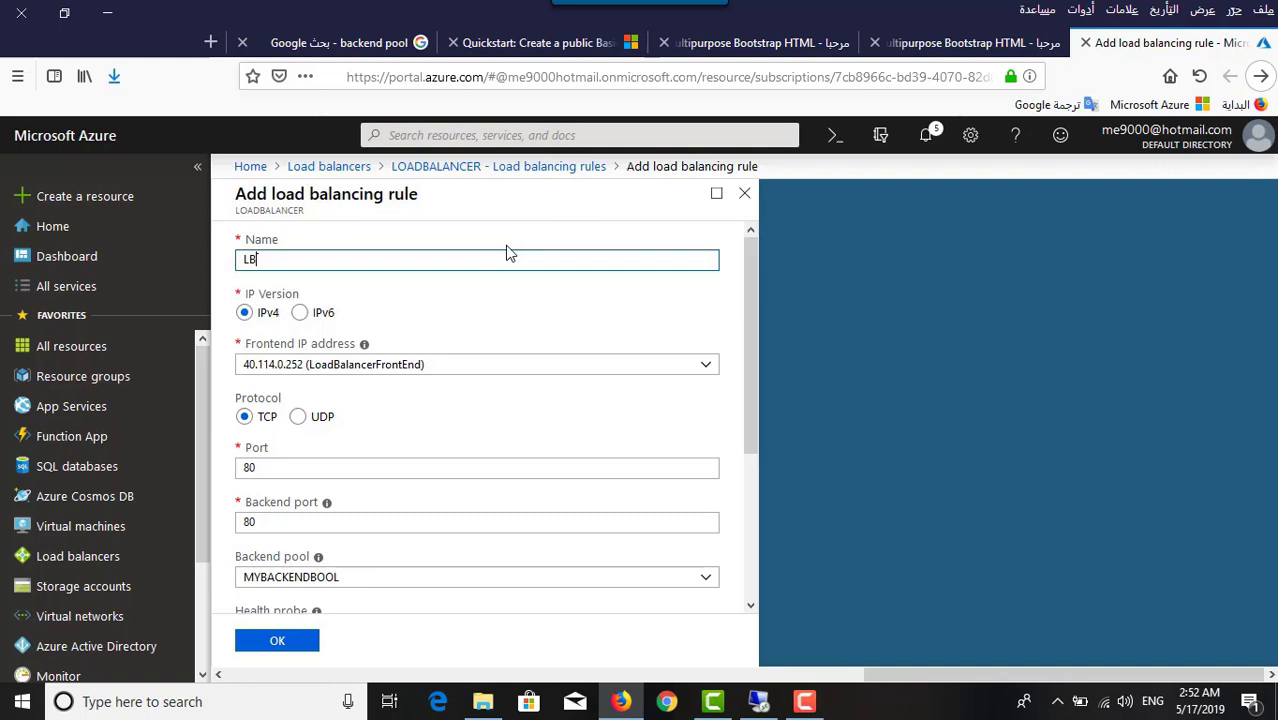
type("LB-RULE1")
mouse_move(748, 357)
left_mouse_down()
mouse_move(746, 401)
mouse_move(749, 373)
left_mouse_up()
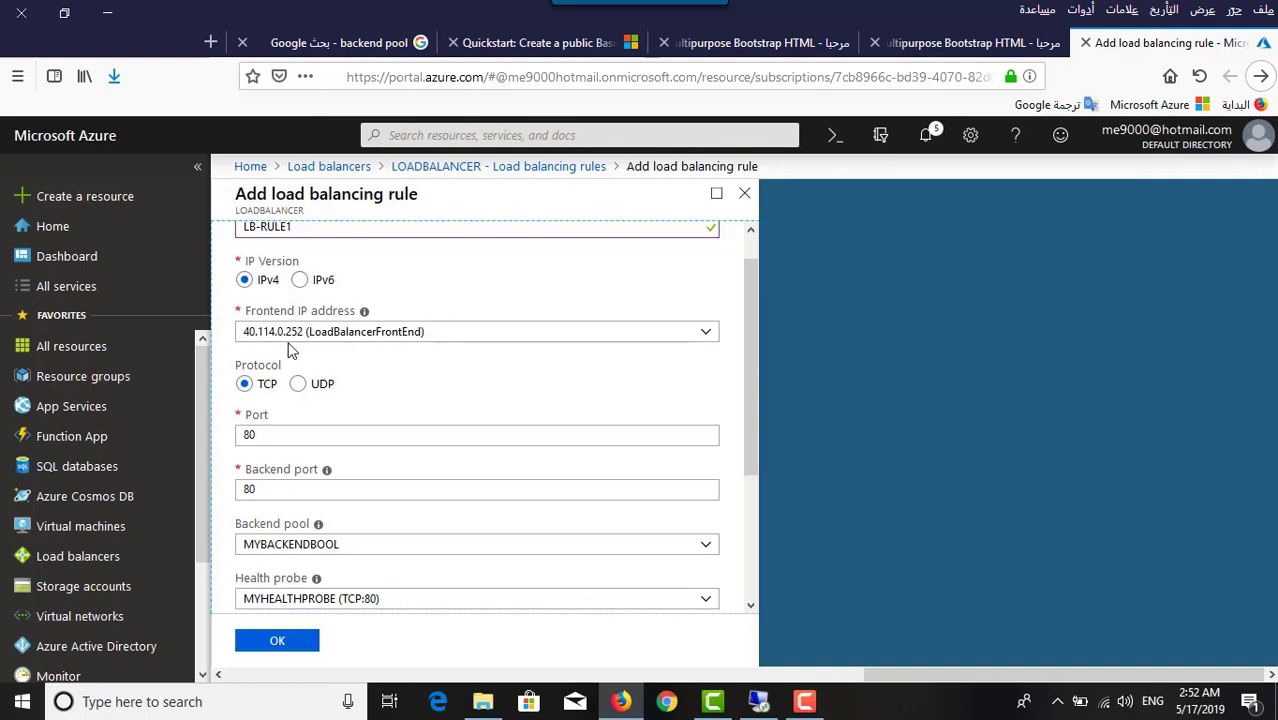
View the open web1 (104.41.140.136) and web2 (104.41.151.191) sites
left_click(995, 42)
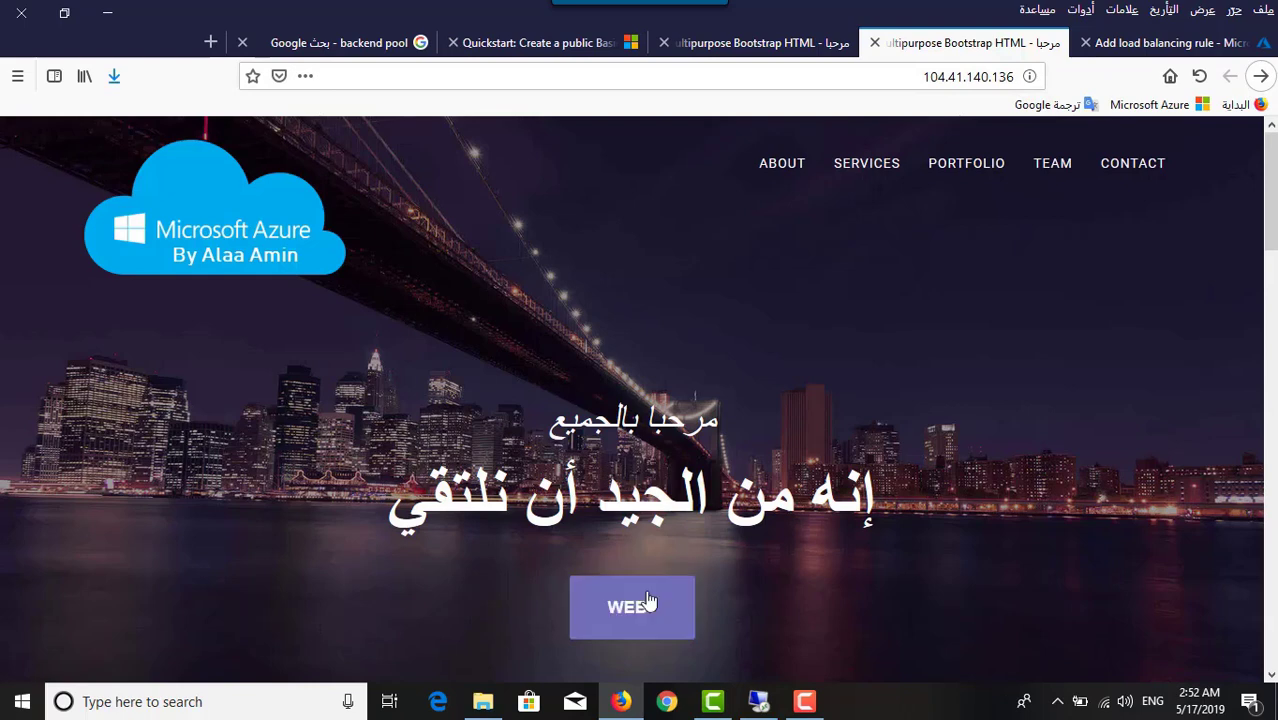
left_click(789, 46)
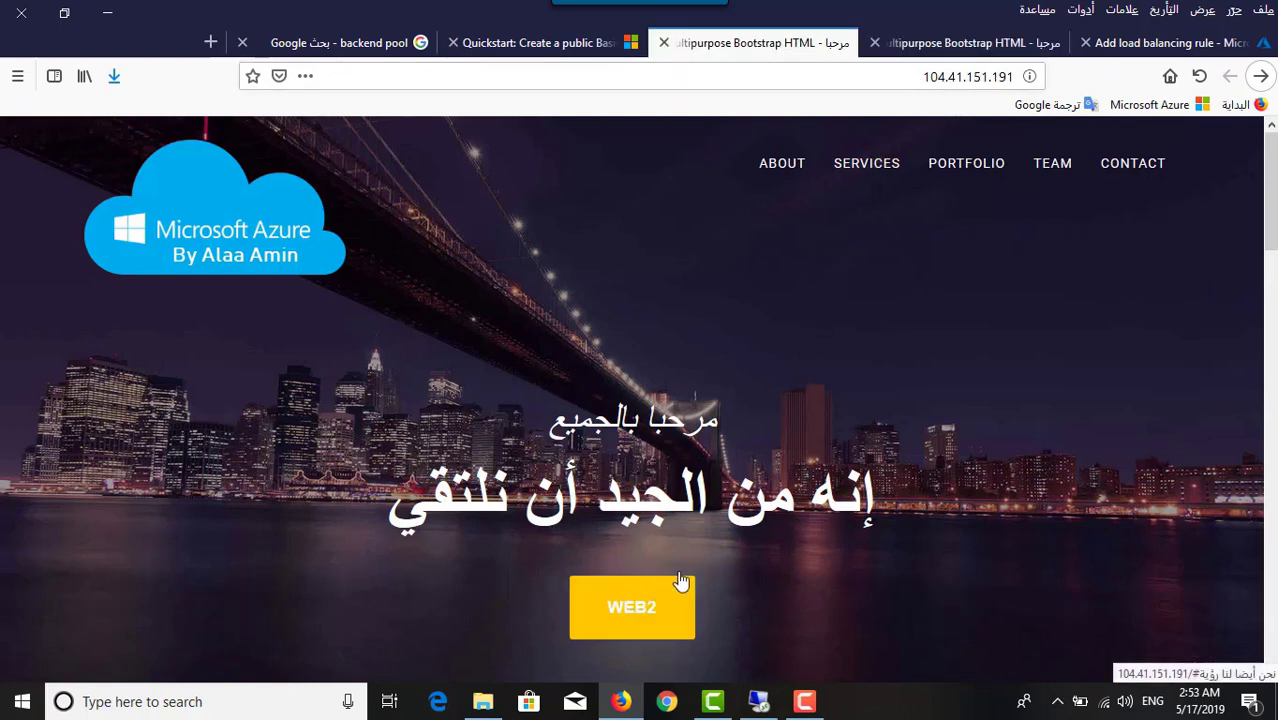
Return to the load balancing rule and create it on TCP port 80 with backend pool MYBACKENDBOOL and health probe MYHEALTHPROBE
left_click(1158, 46)
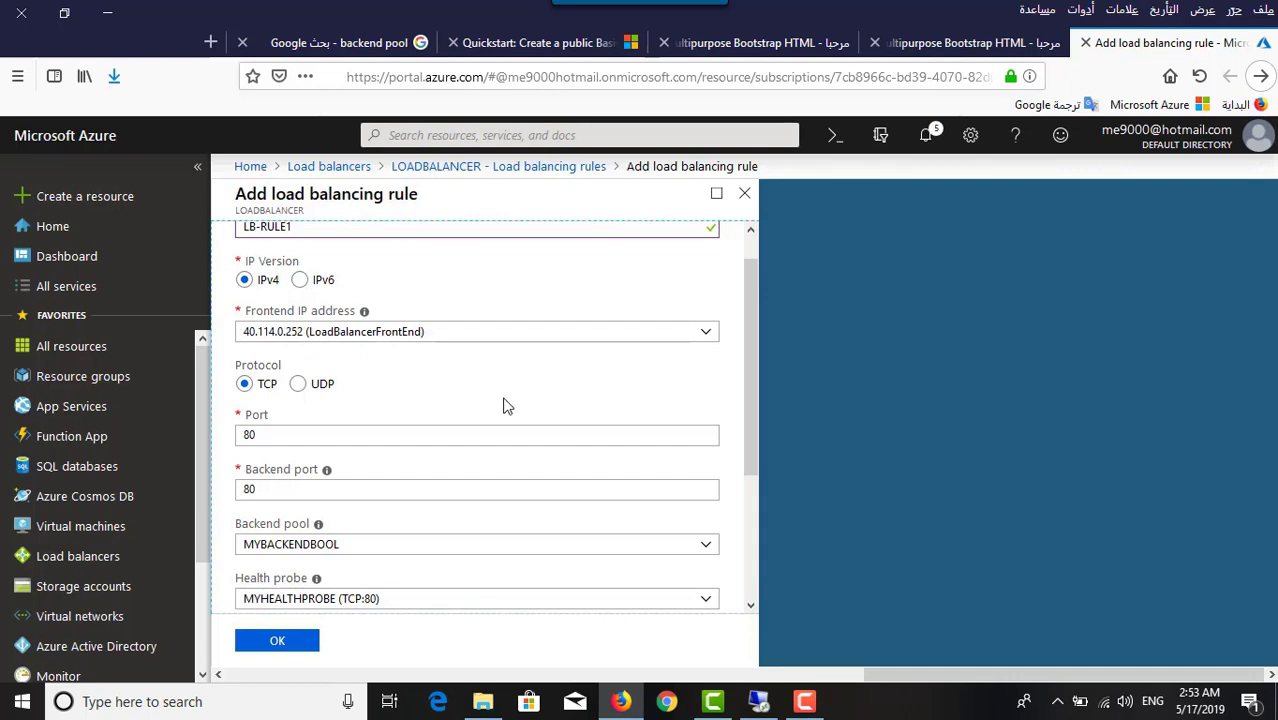
scroll(500, 405, "down", 4)
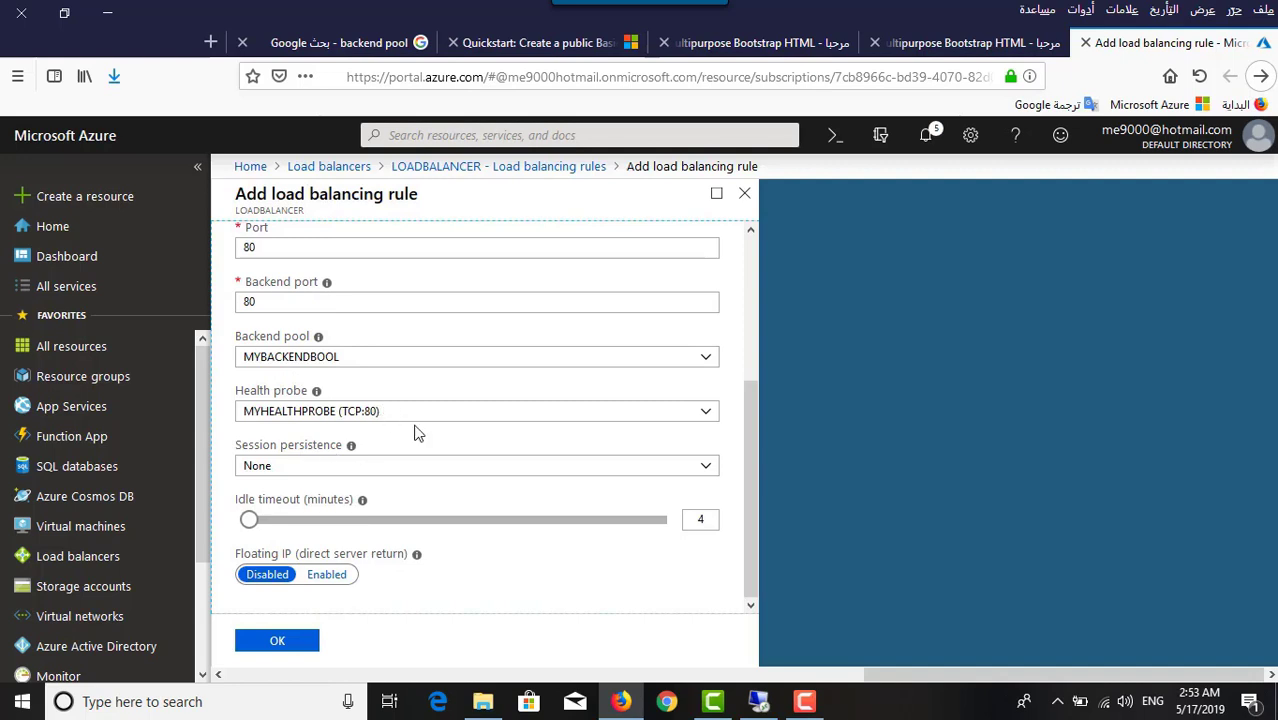
left_click(290, 644)
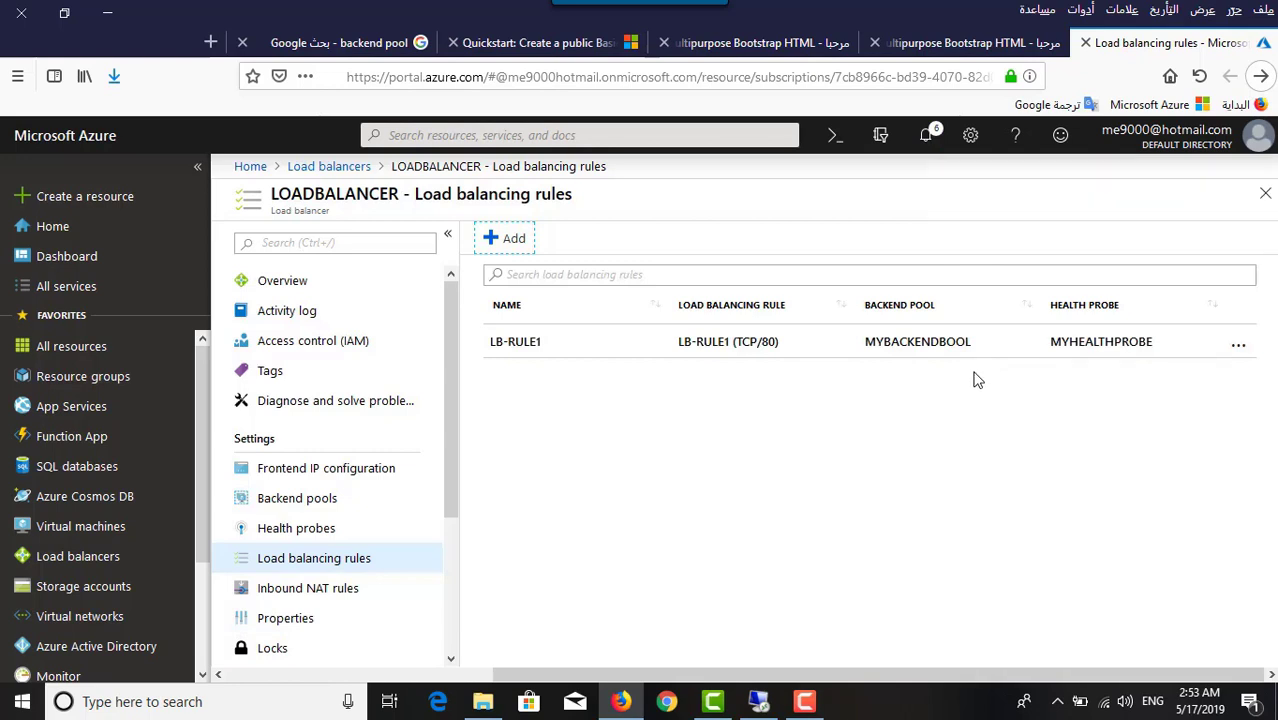
Copy the public IP address from LOADBALANCER's overview and open it in a new browser tab
left_click(340, 166)
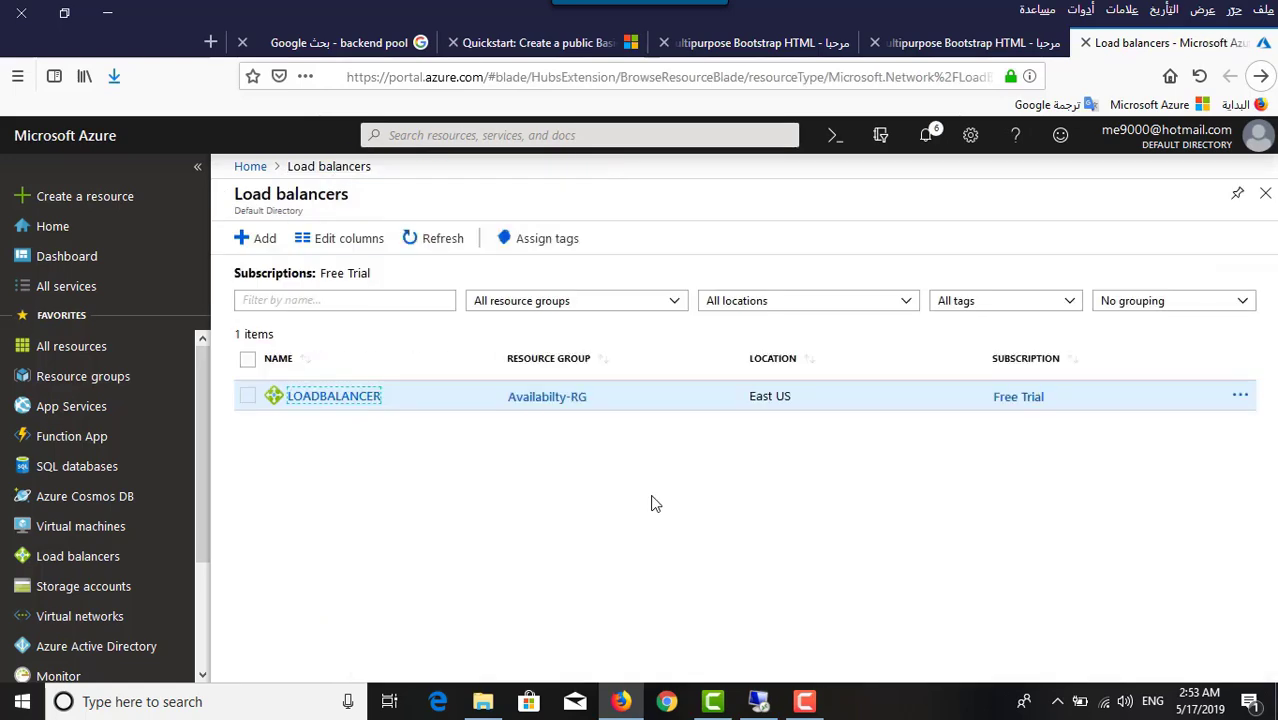
left_click(338, 396)
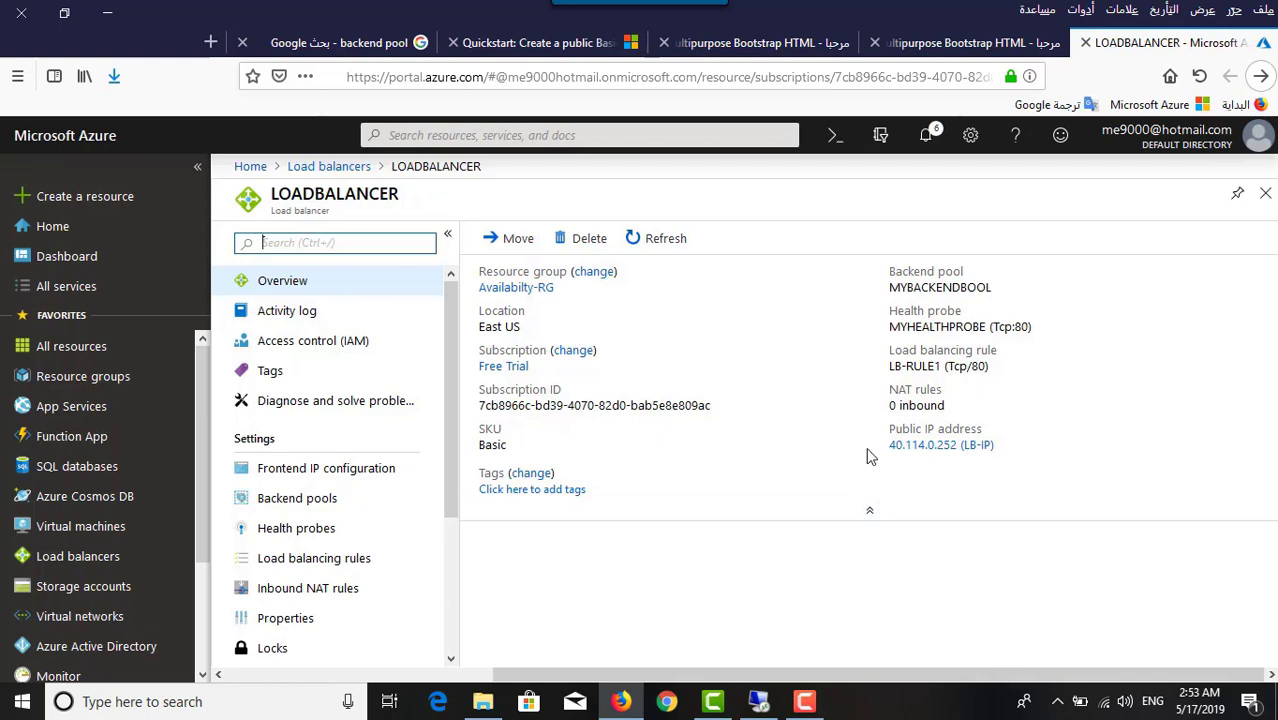
left_click_drag(887, 446, 957, 454)
key("ctrl+c")
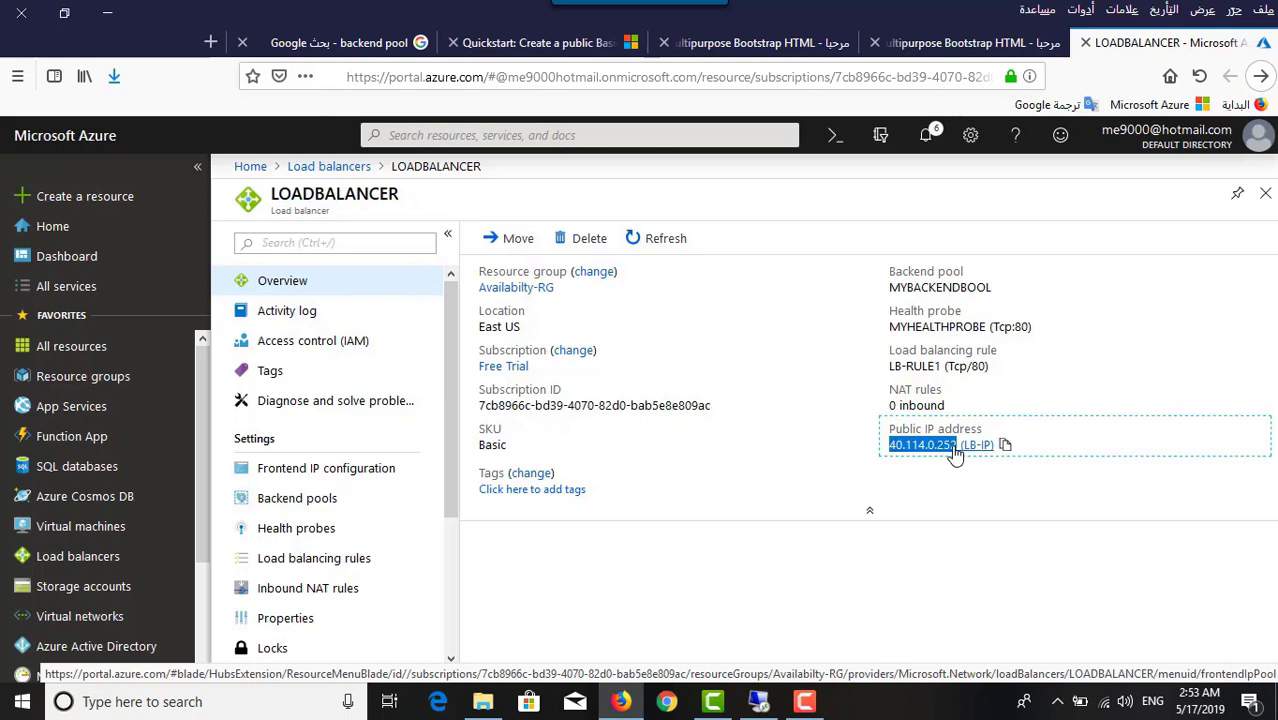
left_click(210, 42)
key("ctrl+v")
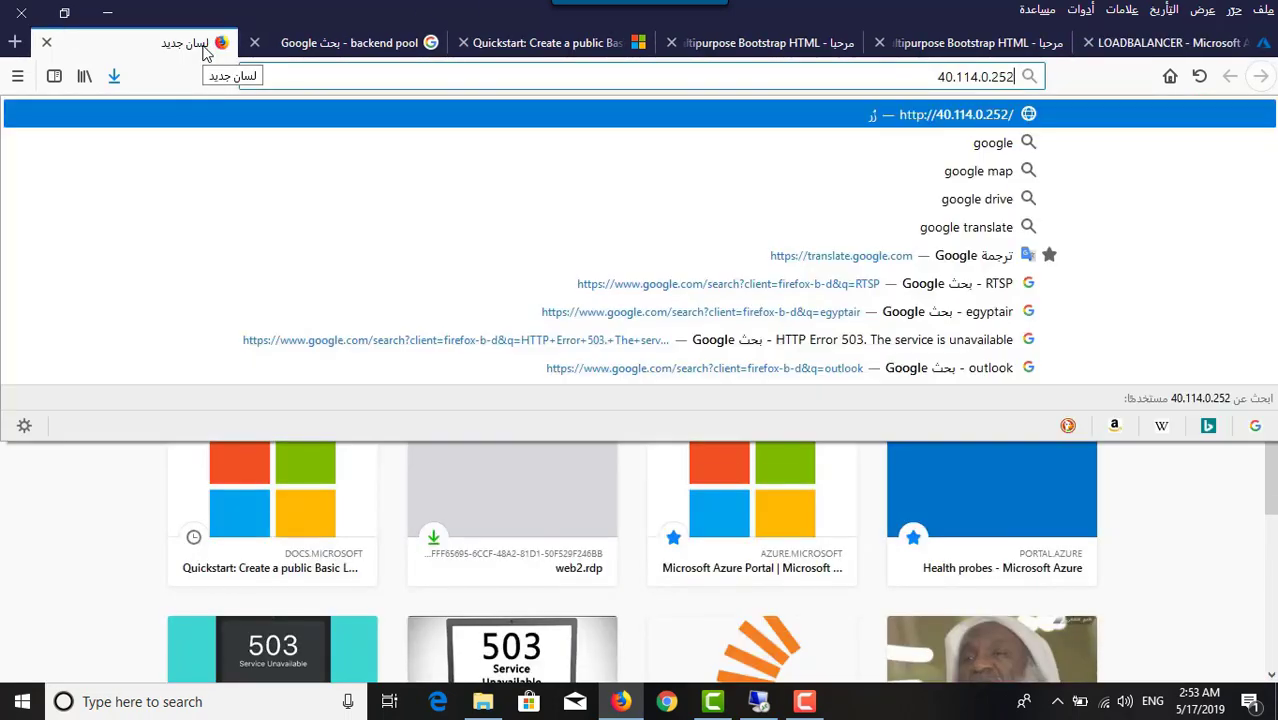
key("Return")
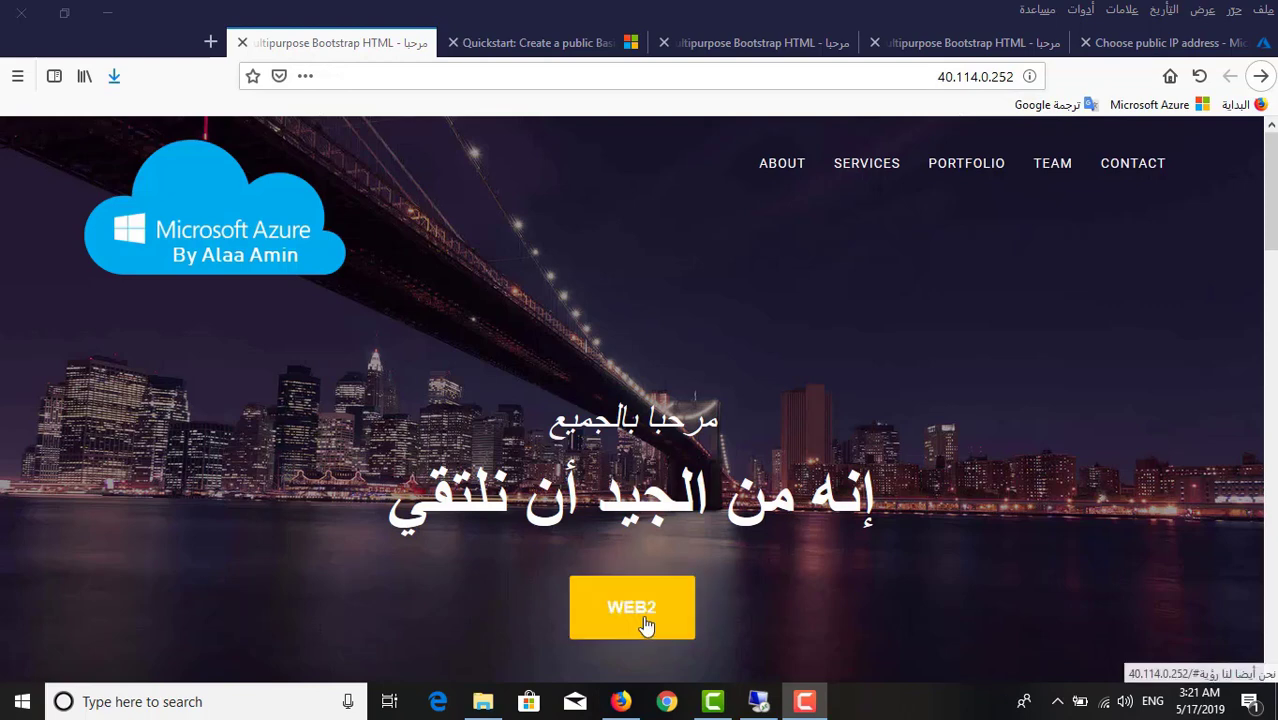
Reload the site at 40.114.0.252 repeatedly to test which web server responds
left_click(1200, 77)
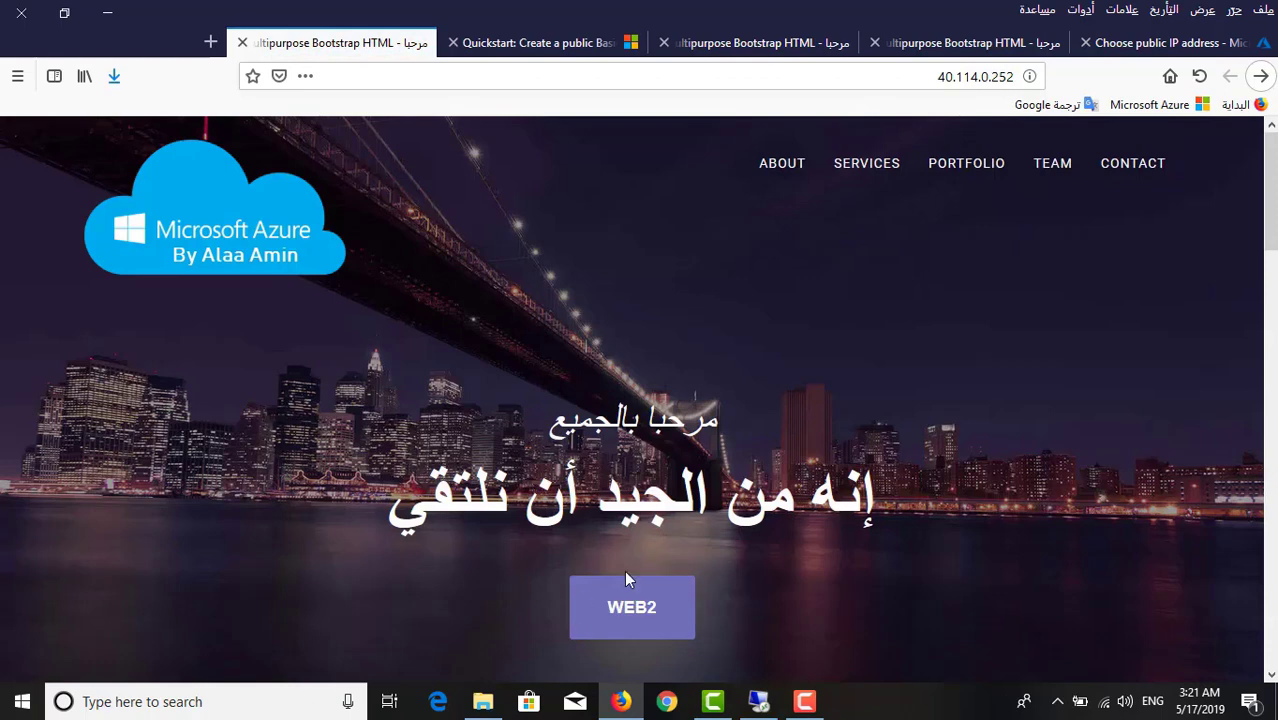
left_click(1200, 77)
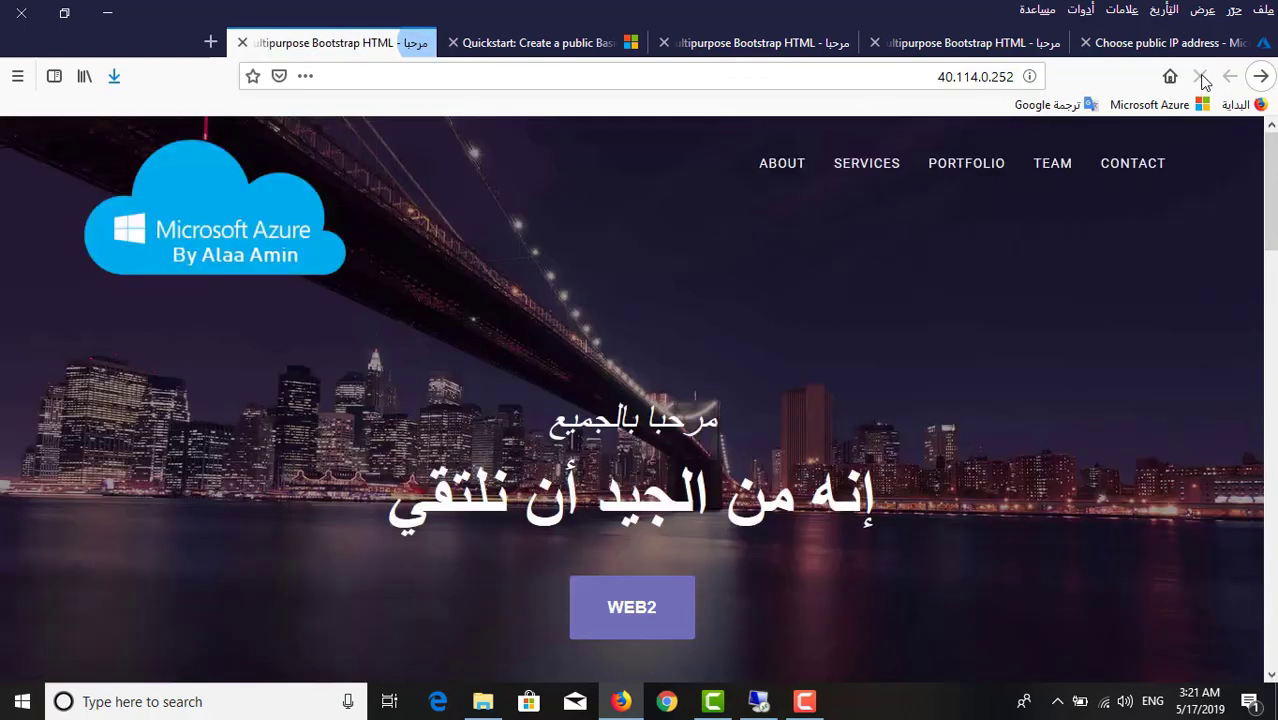
left_click(916, 78)
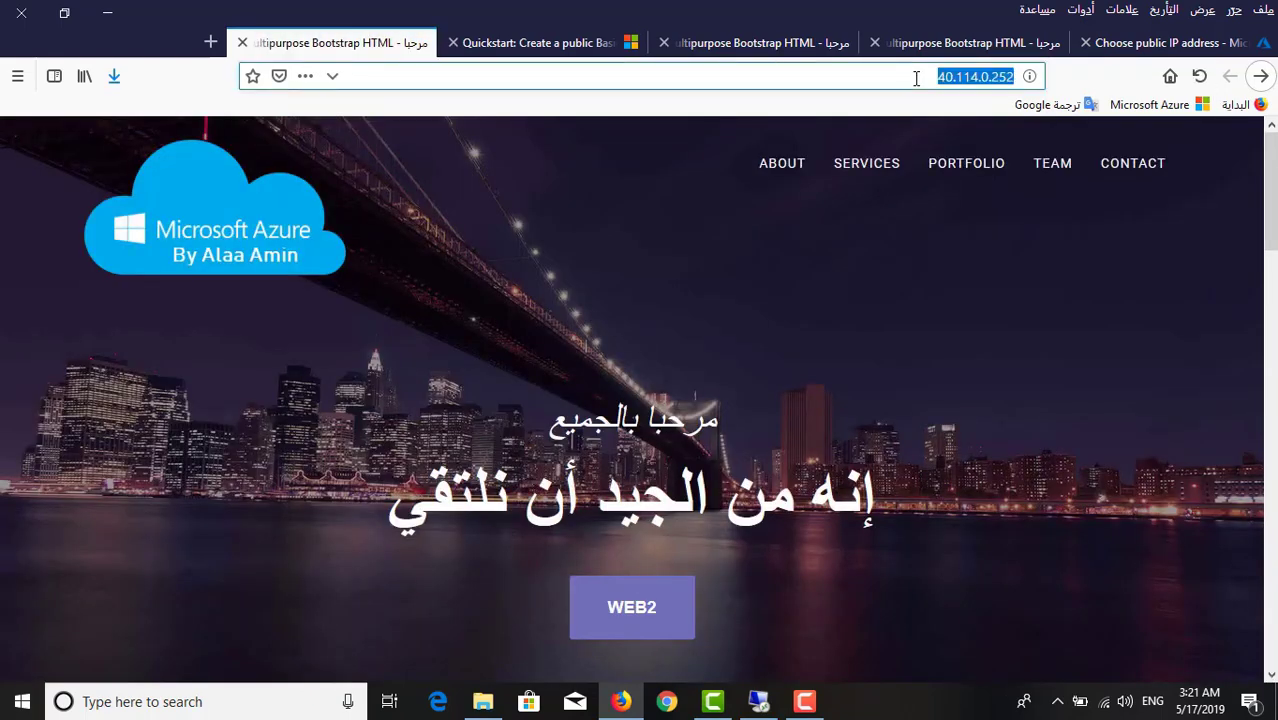
key("Return")
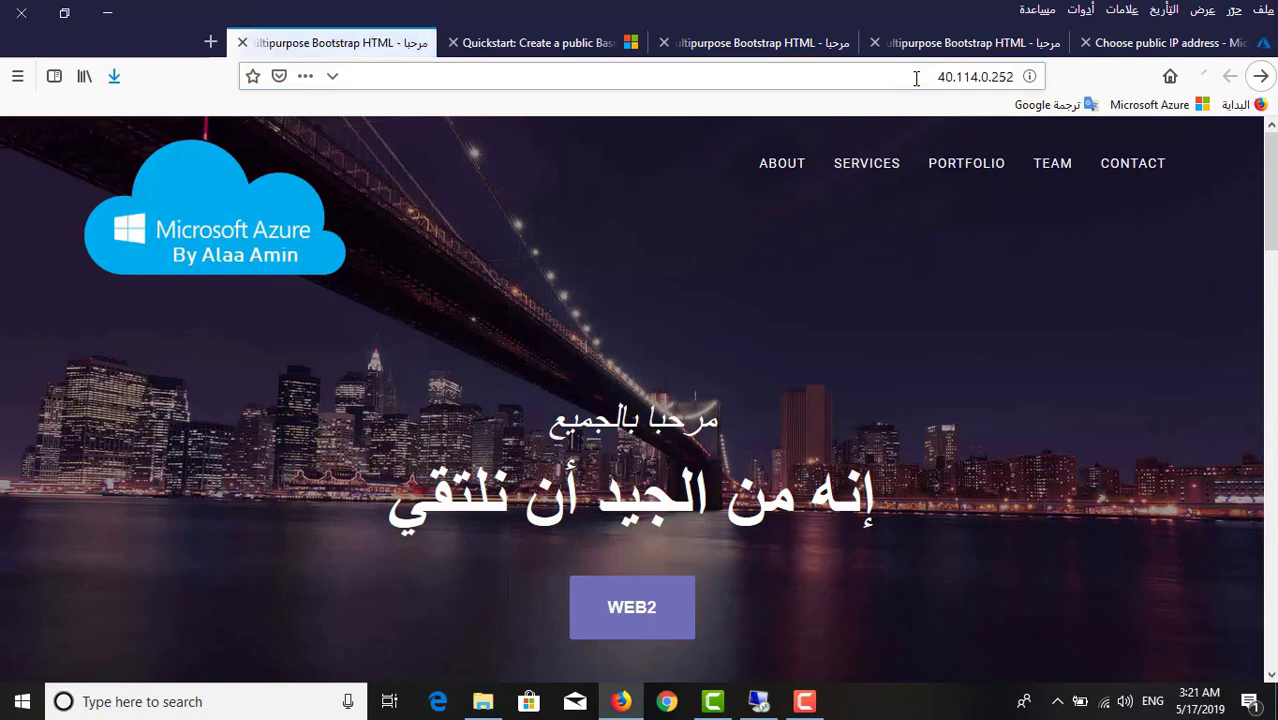
left_click(916, 78)
key("Return")
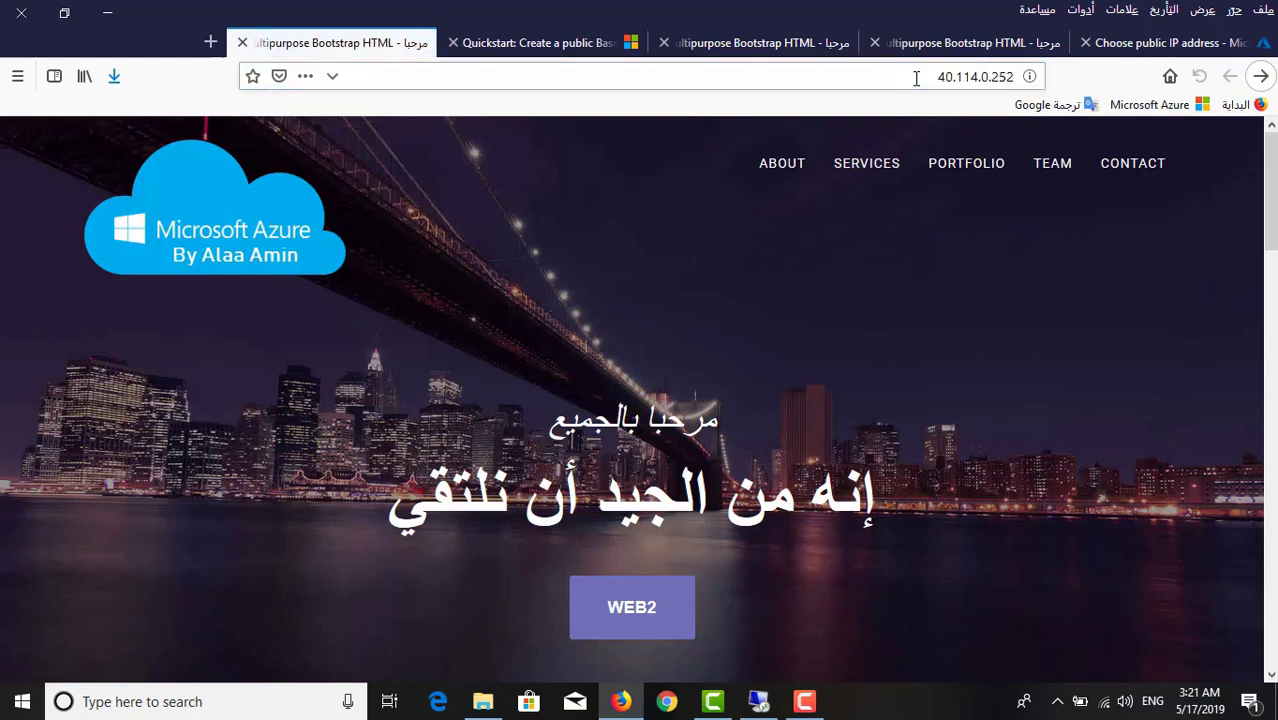
left_click(916, 78)
key("Return")
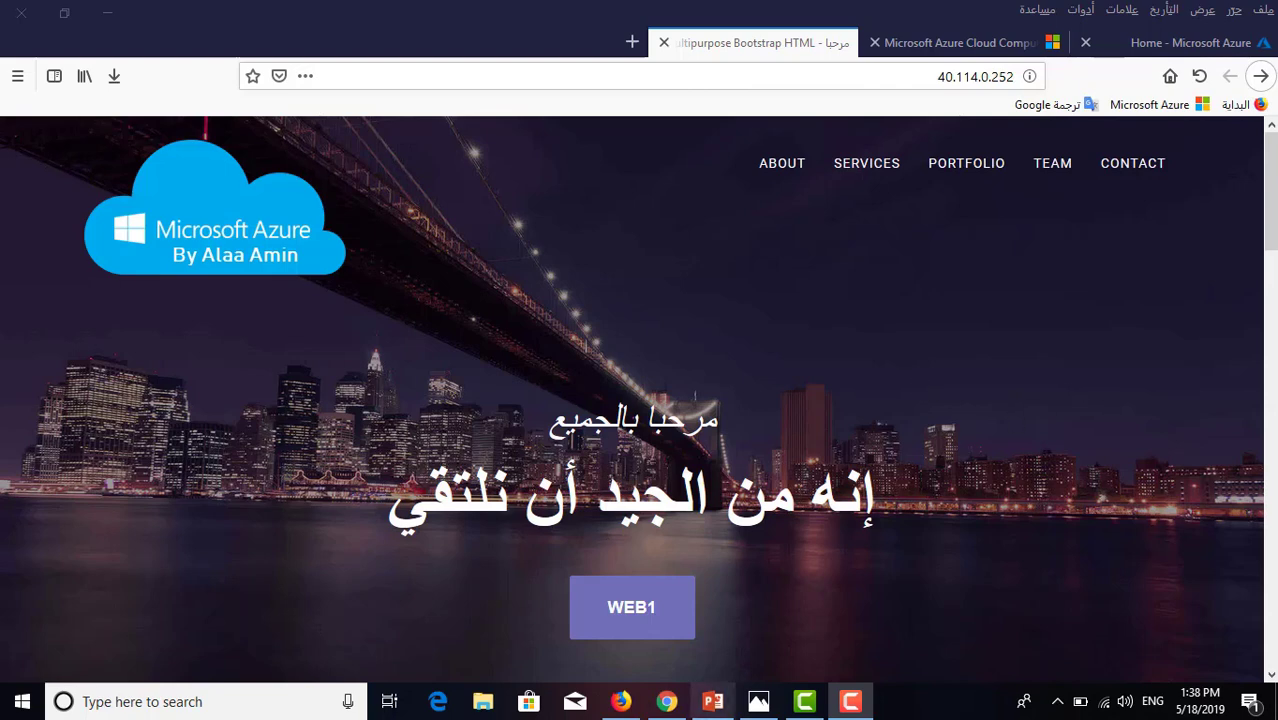
Switch to Photos to view the load balancer.jpg diagram
left_click(758, 701)
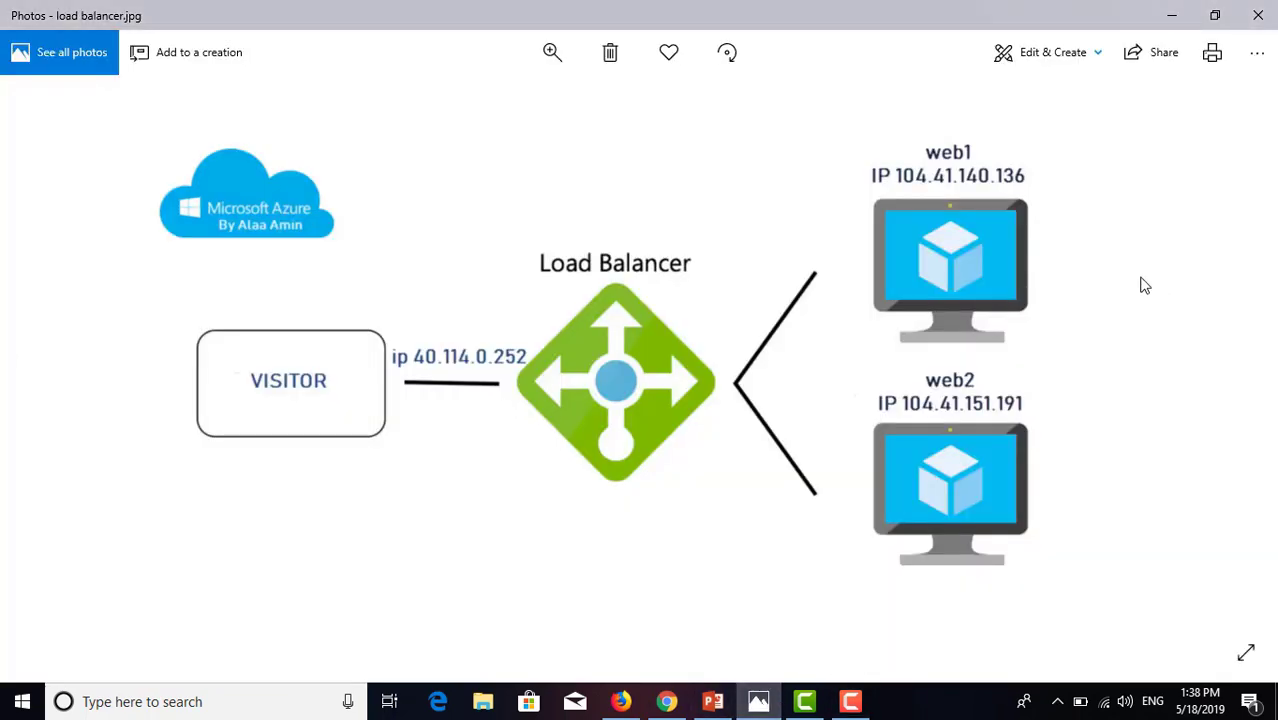